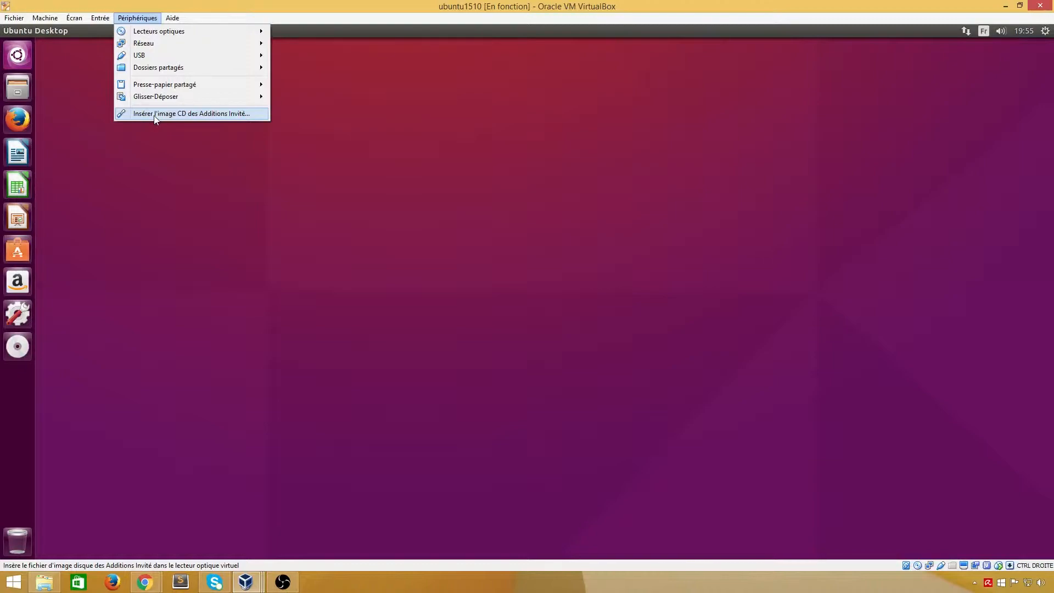
Insert the Guest Additions CD image into the running ubuntu1510 virtual machine.
left_click(183, 172)
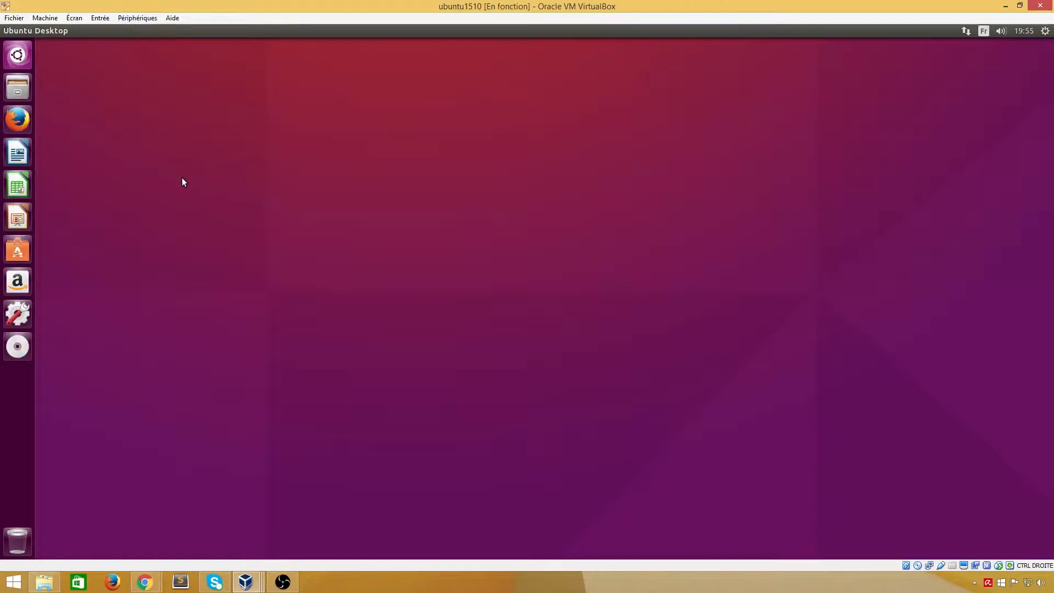
left_click(139, 19)
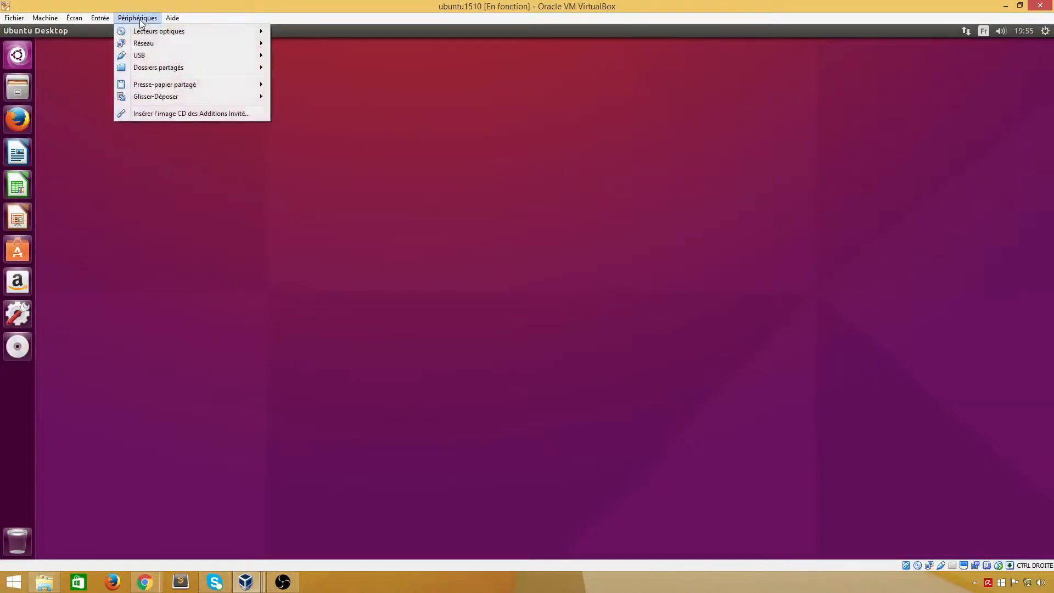
left_click(170, 114)
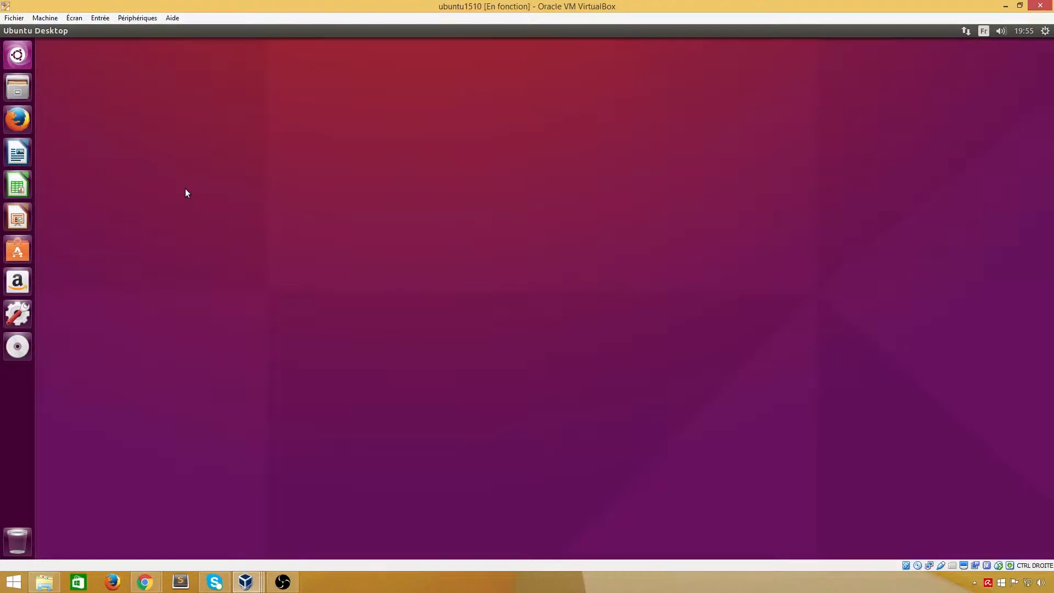
Switch to the running Ubuntu15 virtual machine and put it in full-screen mode.
mouse_move(246, 581)
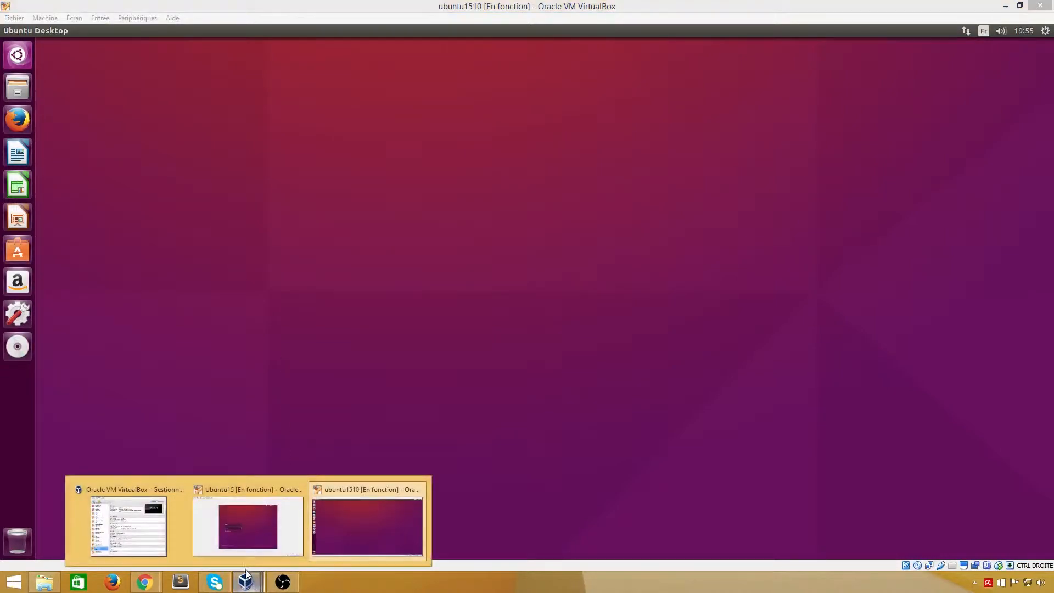
left_click(239, 525)
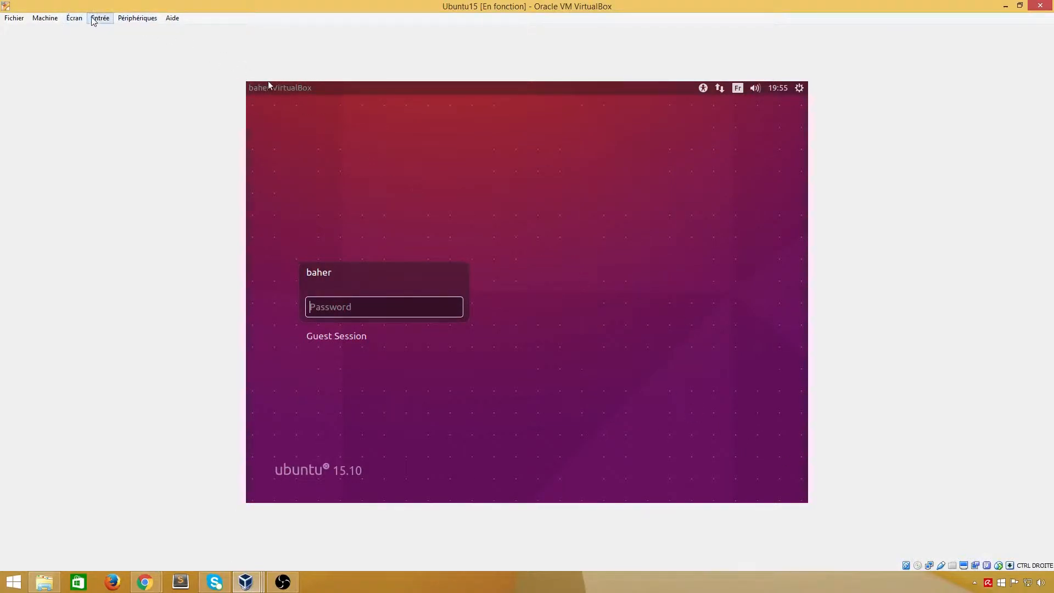
left_click(74, 18)
left_click(83, 33)
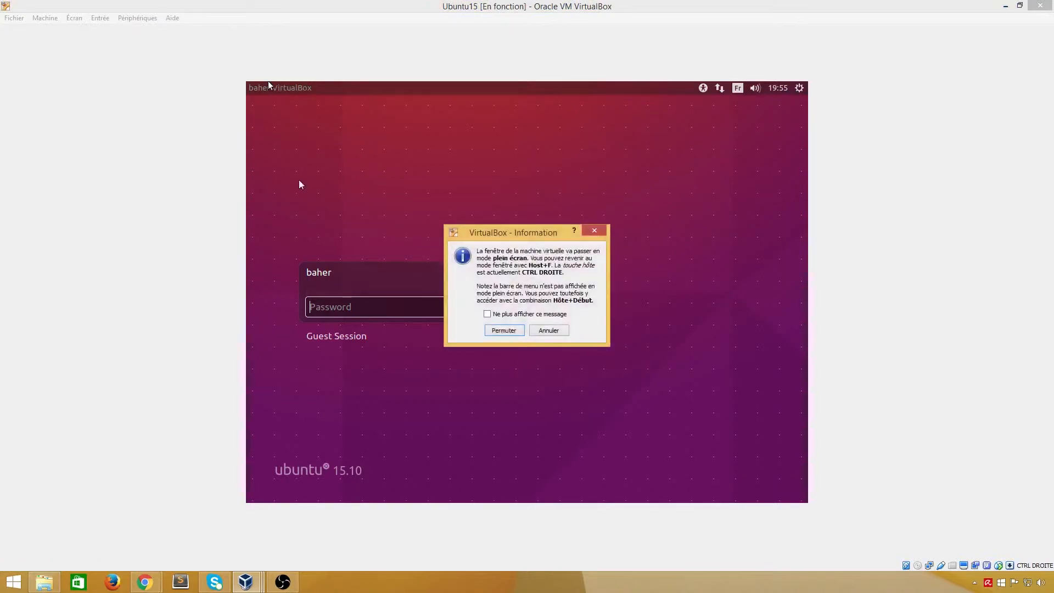
left_click(502, 331)
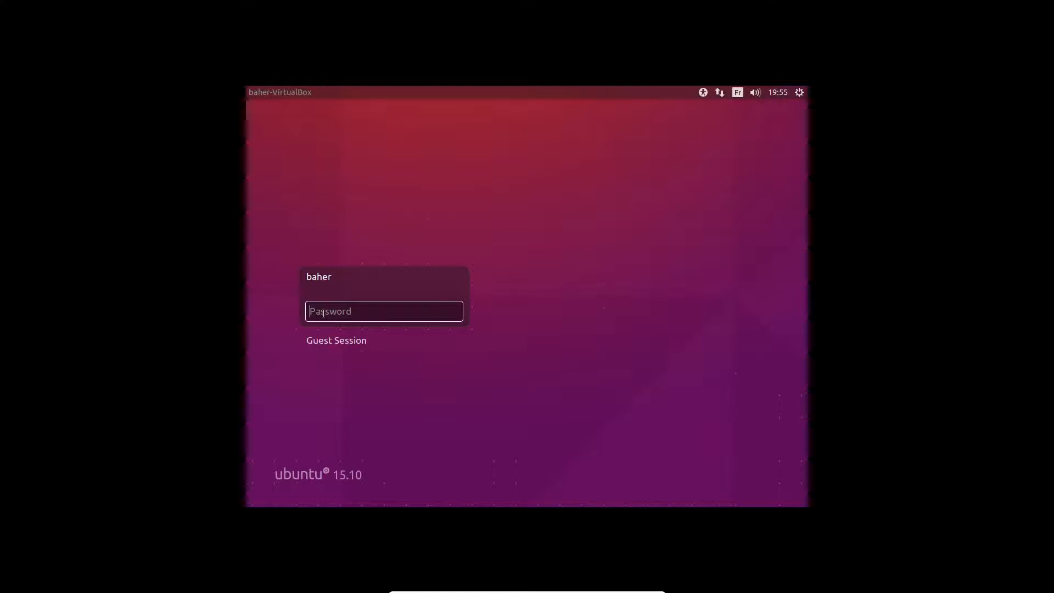
Log in to Ubuntu with the account password and close the Keyboard Shortcuts overlay.
type("••••••")
key("Return")
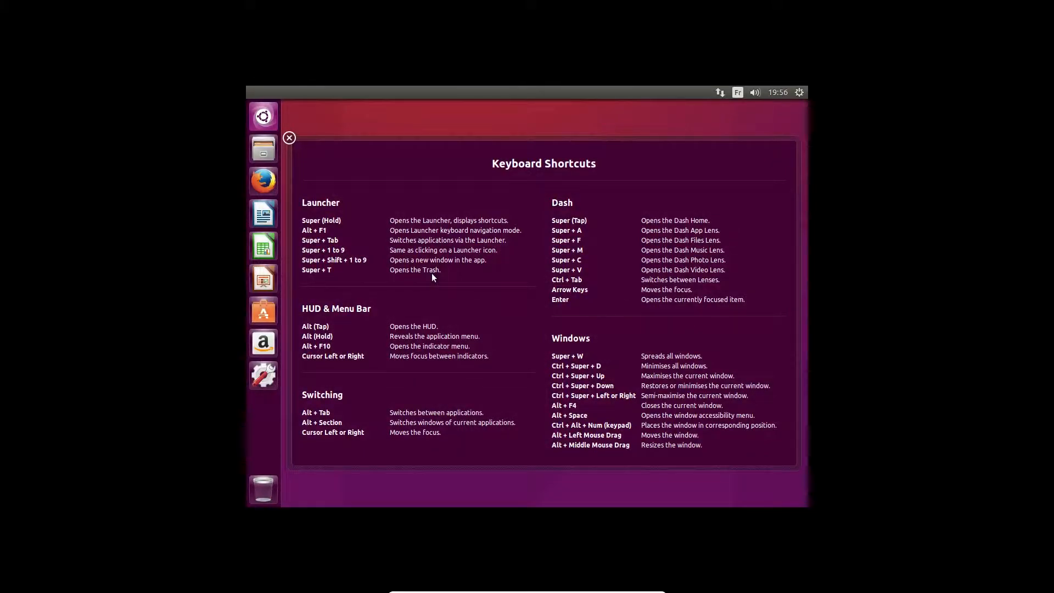
left_click(290, 138)
Open Firefox in the virtual machine and submit downloadvirtualboxorg/virtualbox as the address.
left_click(264, 182)
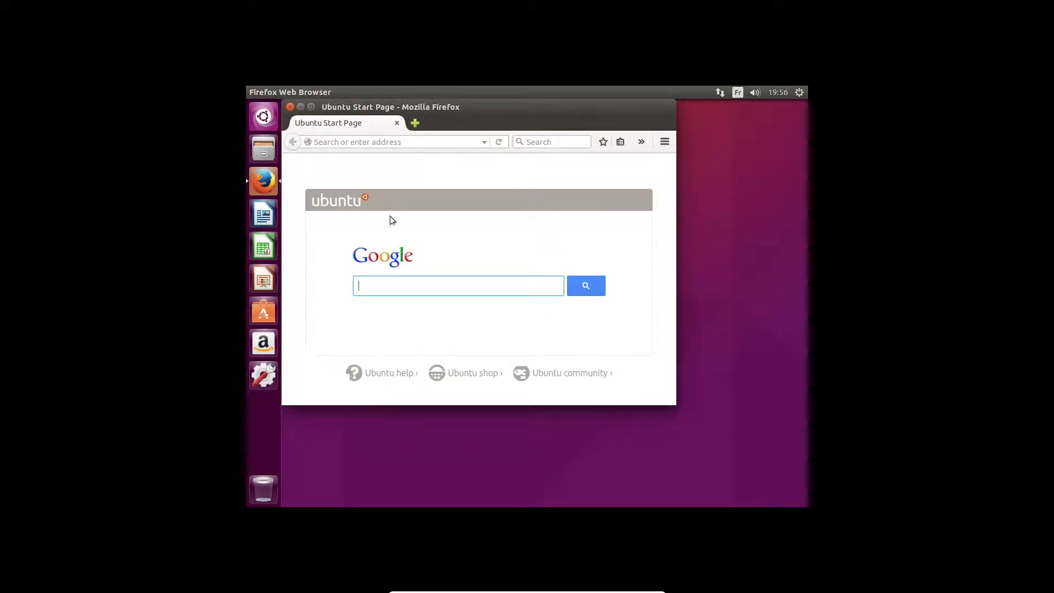
left_click(372, 143)
type("dow")
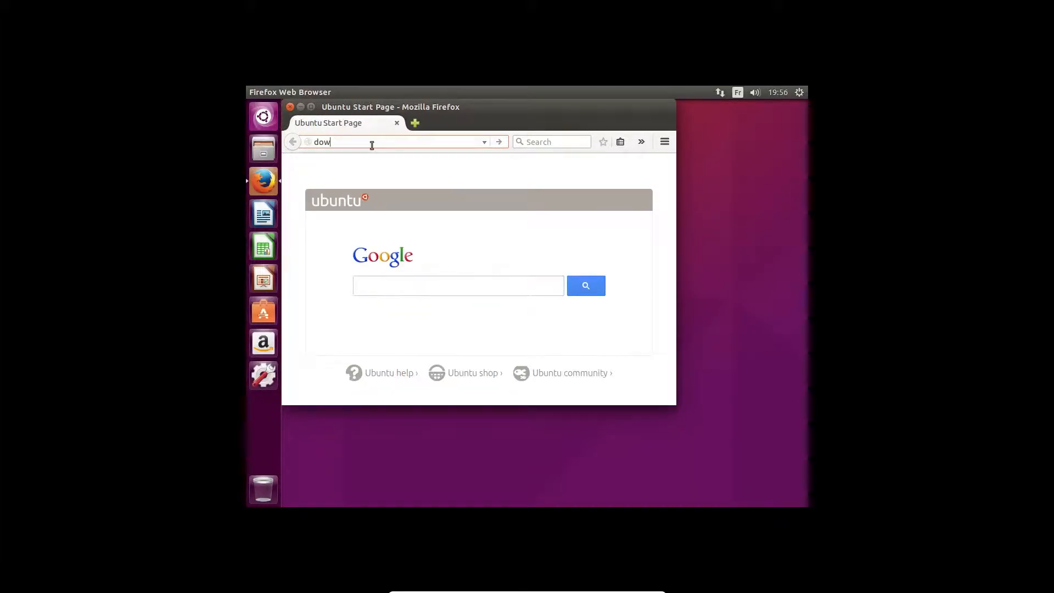
type("nloadvirtualboxorg/virtualbox")
key("Return")
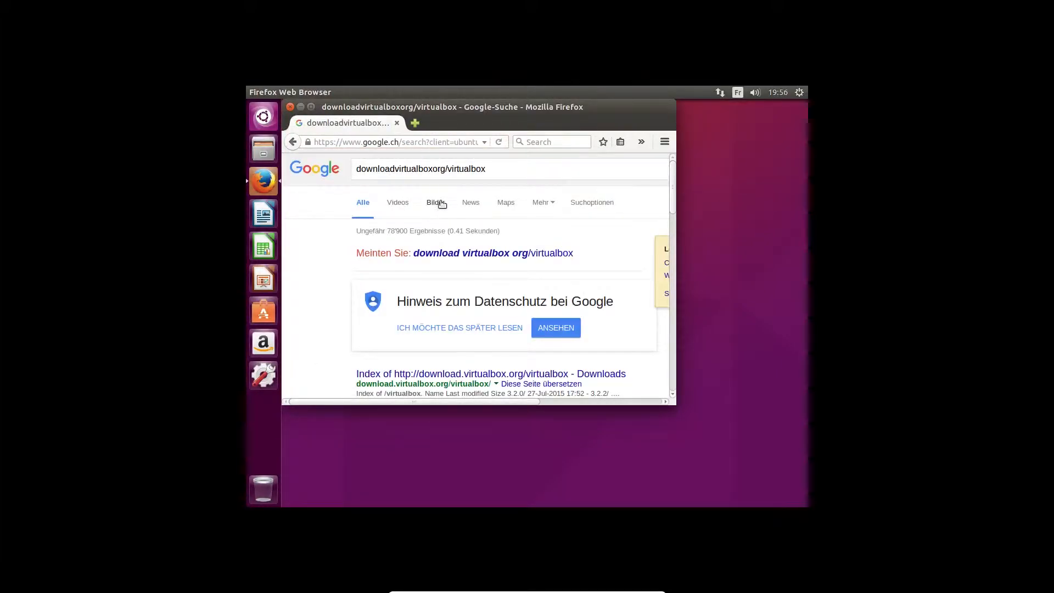
left_click(426, 168)
triple_click(425, 169)
key("ctrl+c")
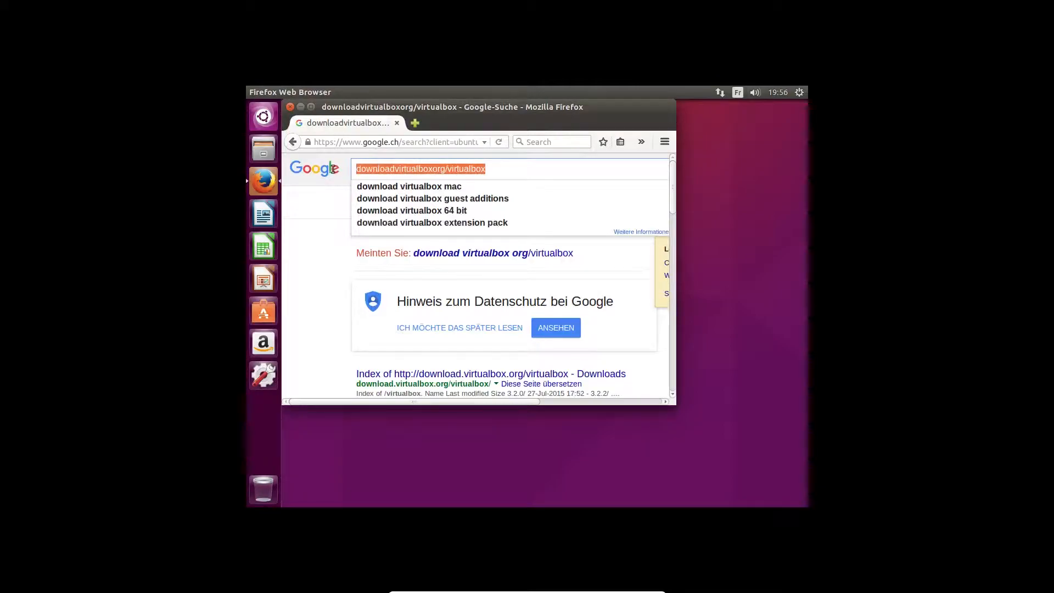
left_click(399, 142)
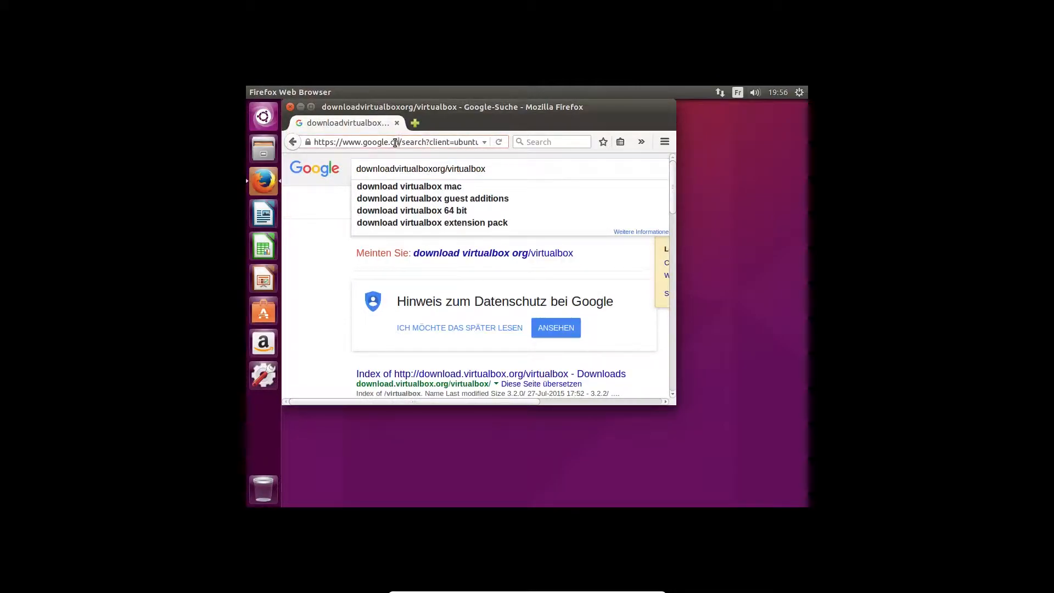
key("ctrl+v")
Load download.virtualbox.org/virtualbox in the browser, maximize its window and dismiss the Reader View hint.
triple_click(392, 143)
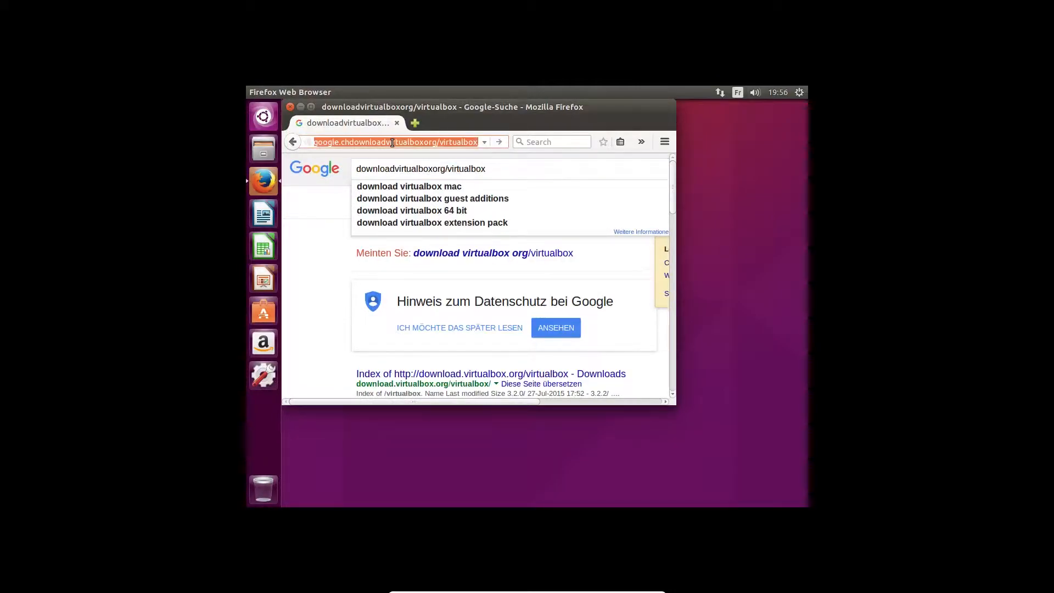
type("dow")
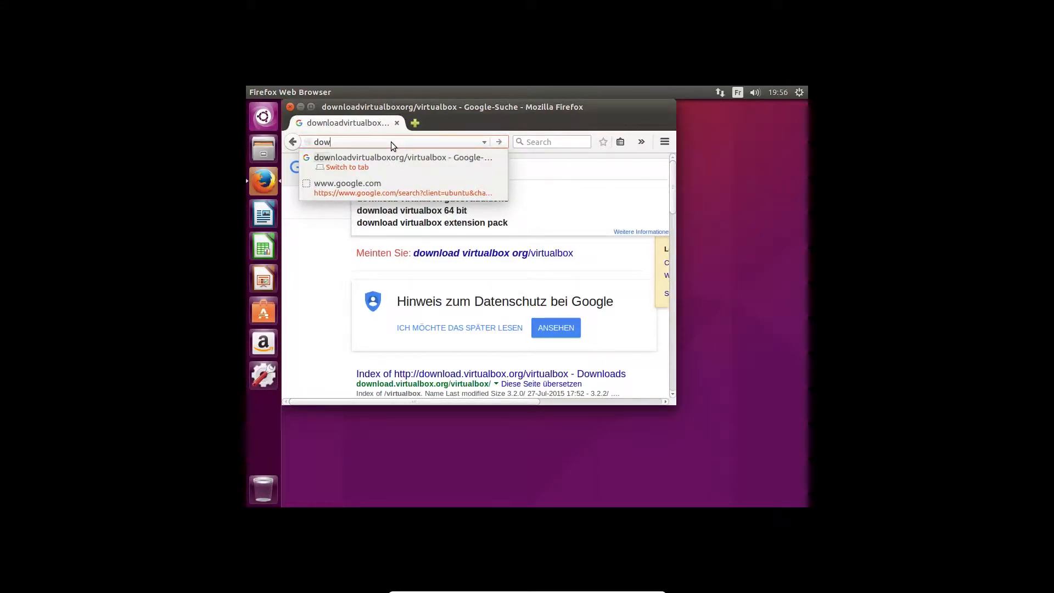
type("nload.")
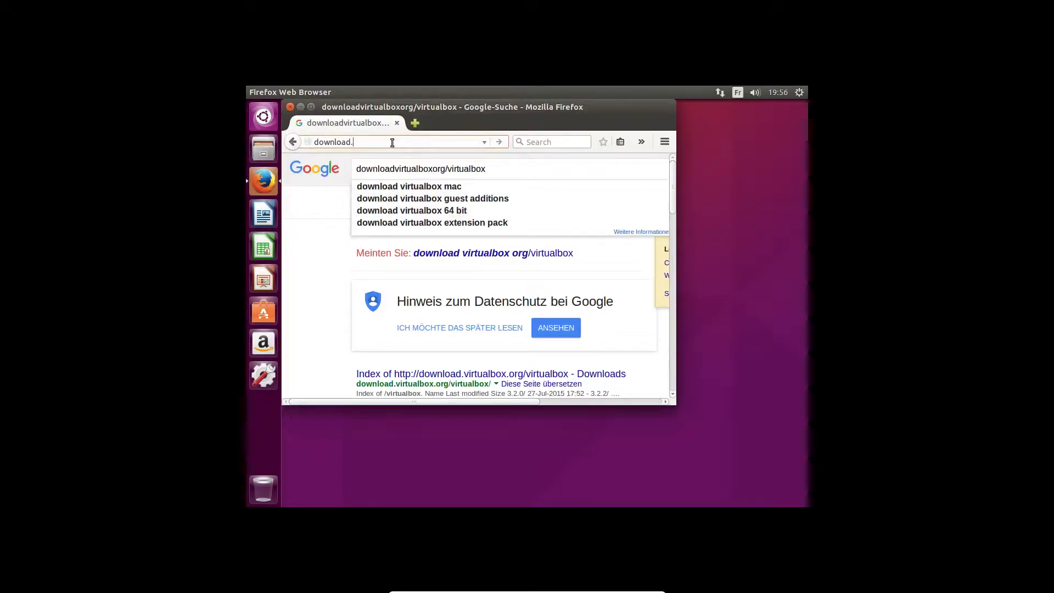
type("virtualboxorg")
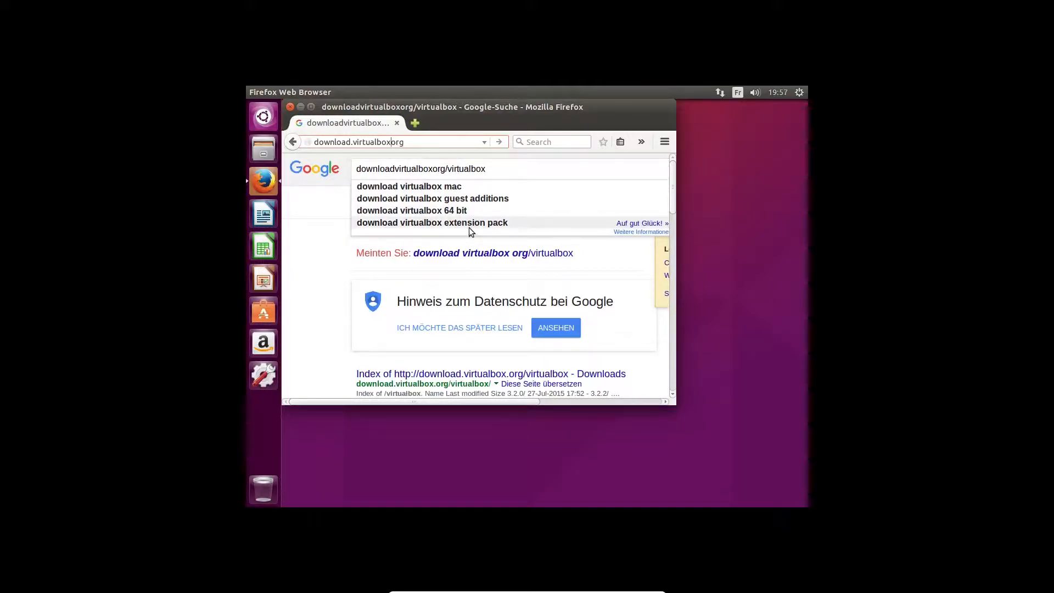
type(".")
type("/virt")
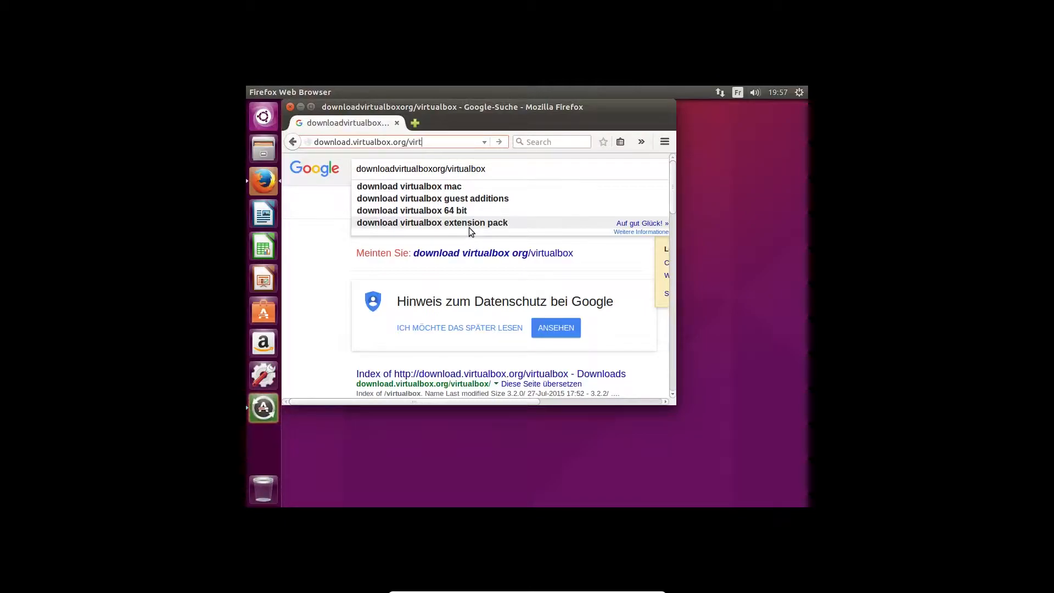
type("ualbox")
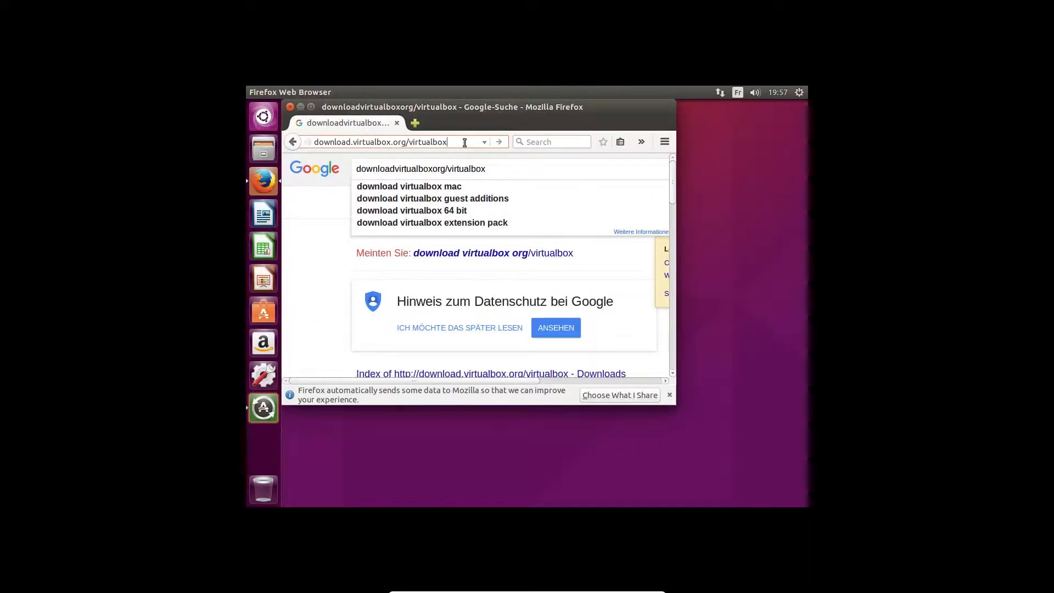
key("Return")
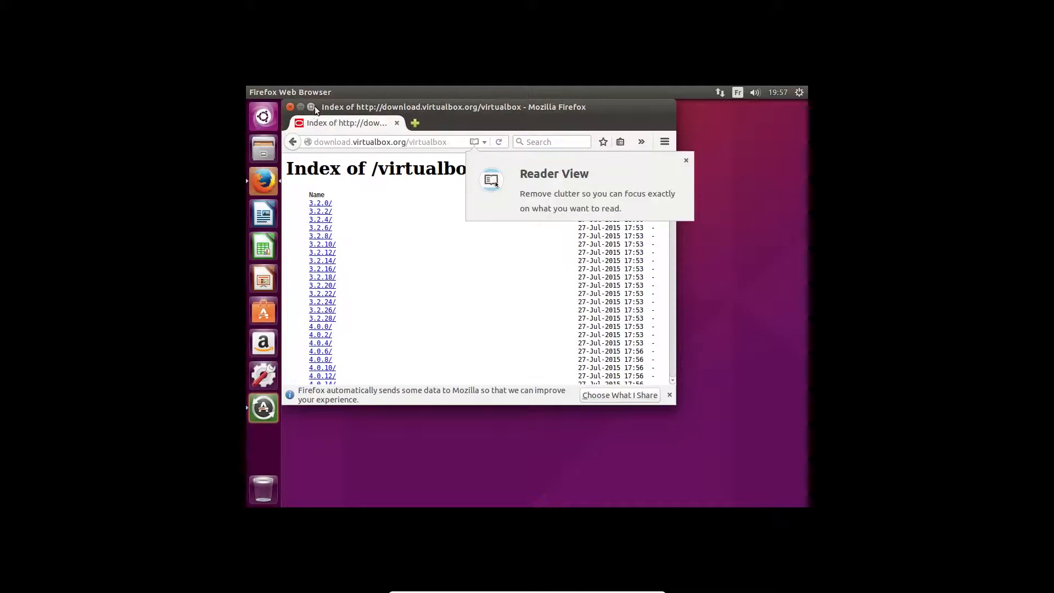
left_click(312, 107)
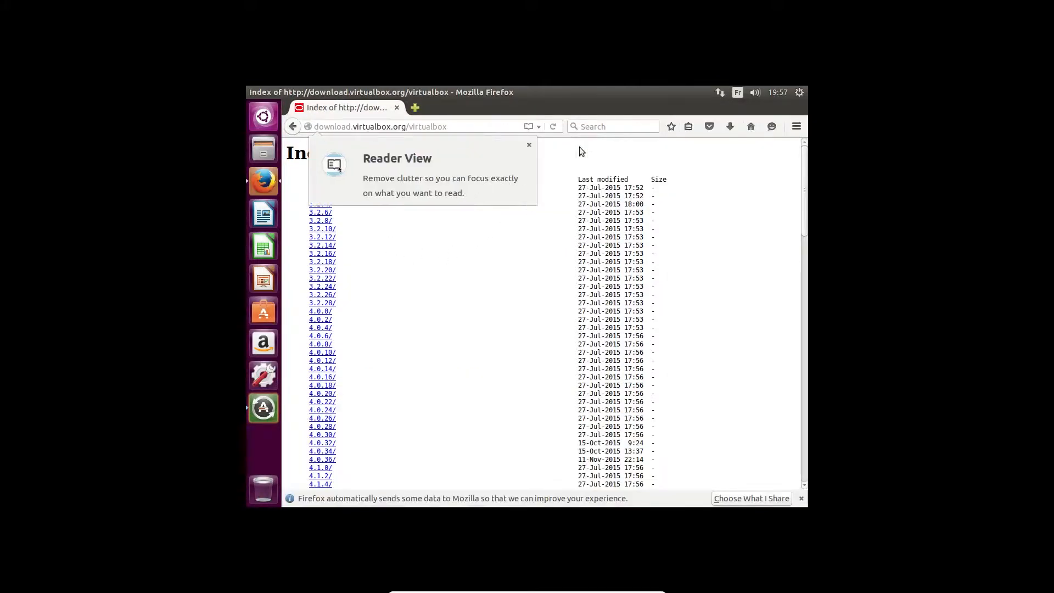
left_click(530, 144)
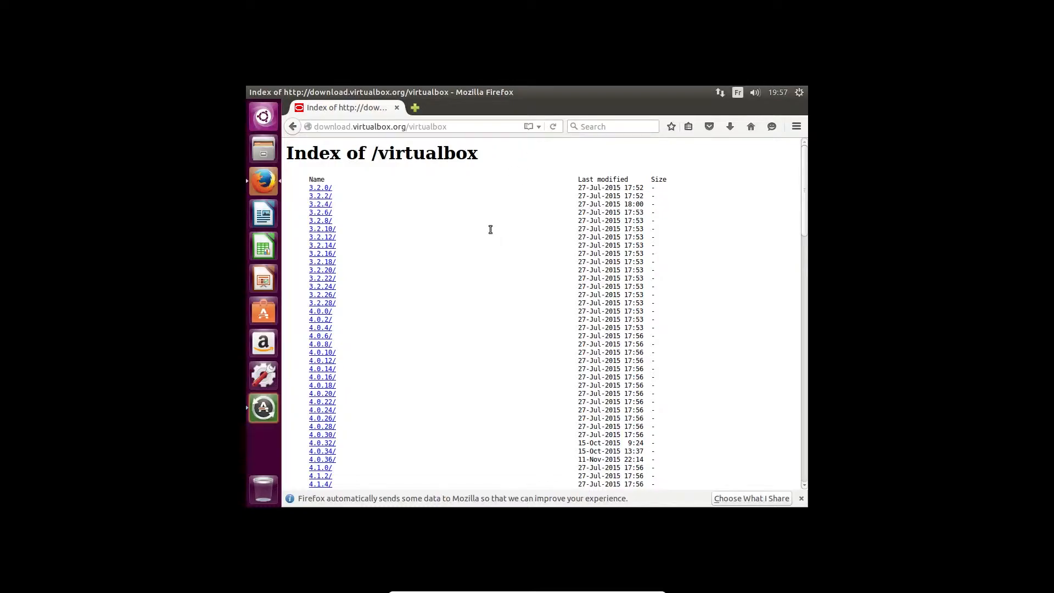
Open the 5.0.0_RC3 folder in the VirtualBox index and download VBoxGuestAdditions_5.0.0_RC3.iso.
scroll(491, 230, "down", 4)
scroll(490, 233, "down", 4)
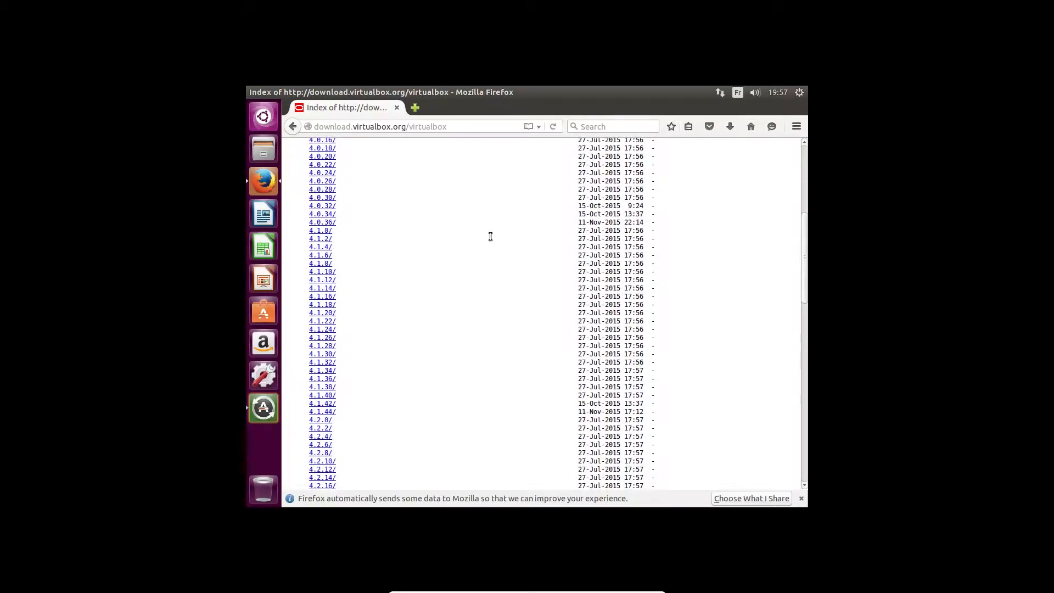
scroll(491, 235, "down", 8)
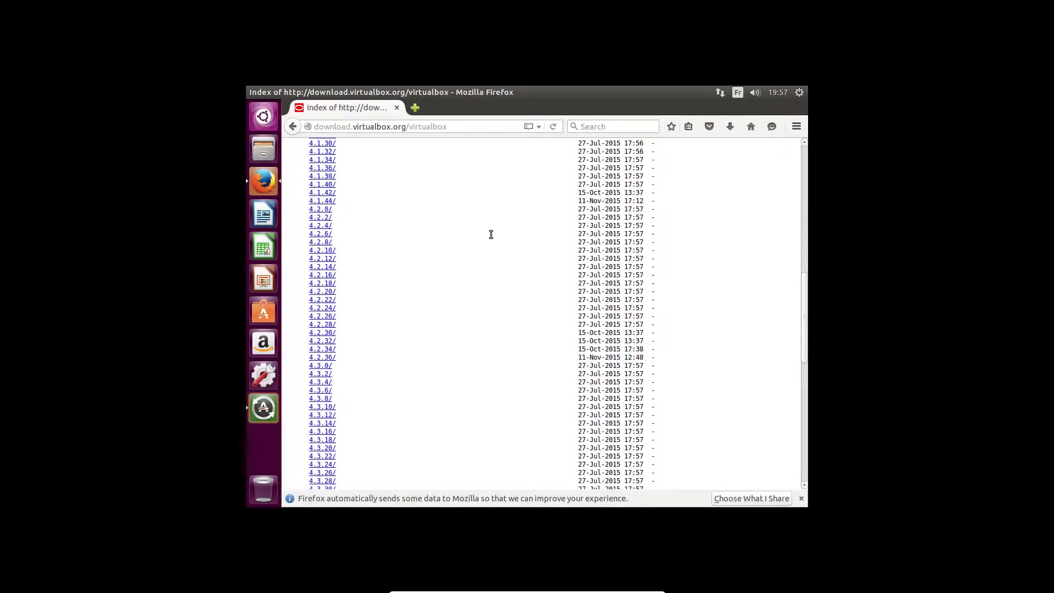
scroll(491, 234, "down", 15)
scroll(490, 233, "down", 1)
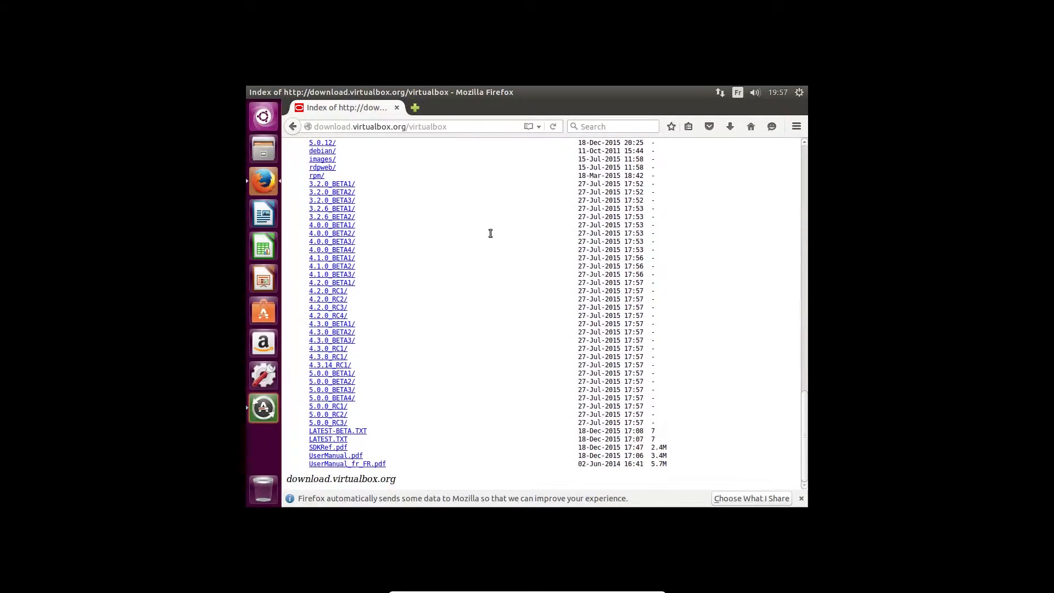
left_click(330, 423)
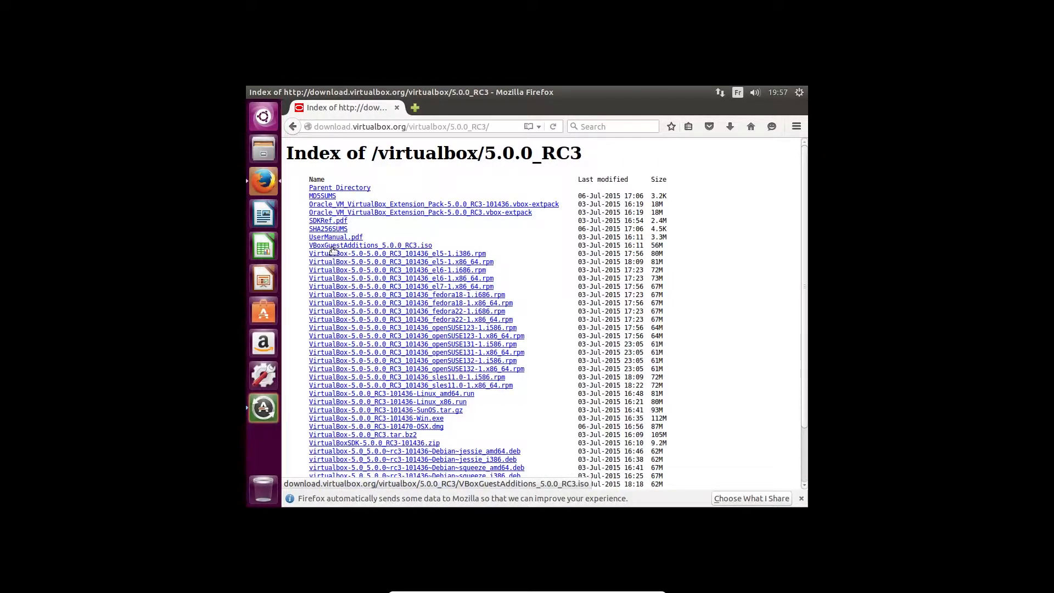
left_click(393, 247)
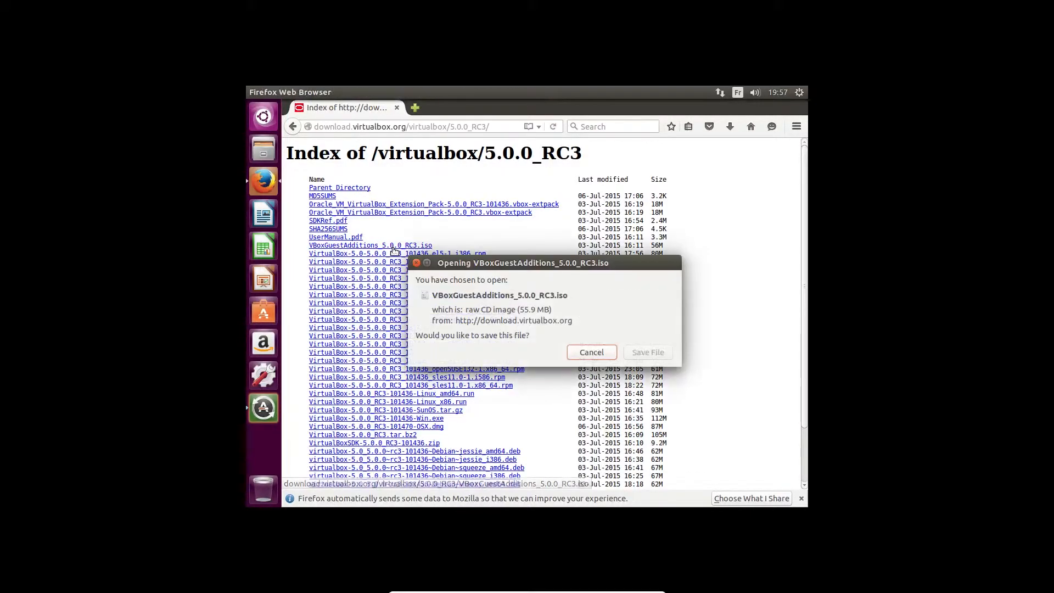
left_click(653, 354)
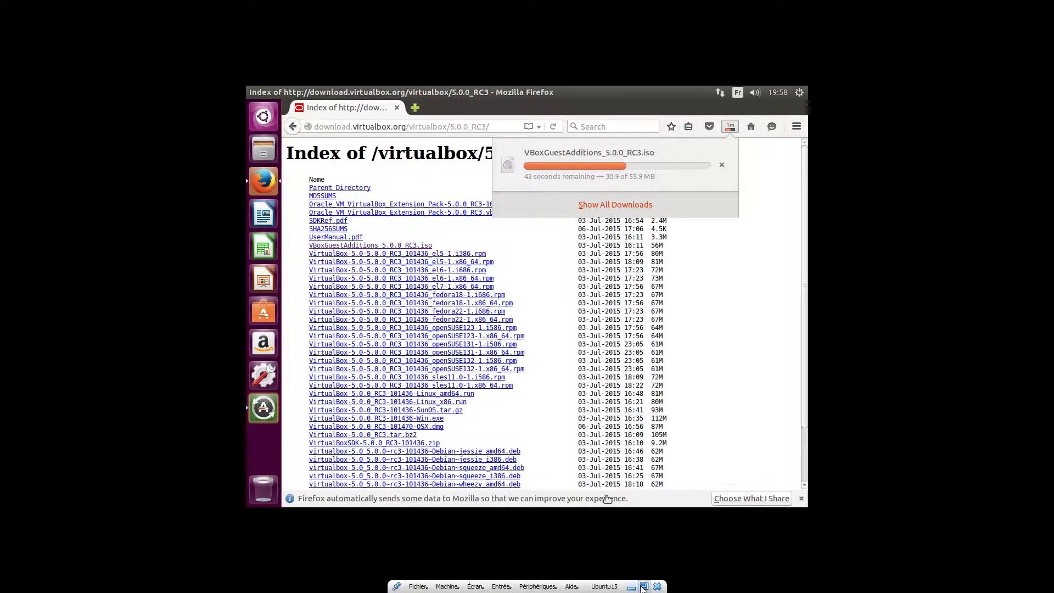
Return the Ubuntu15 machine to windowed mode and check its device options for the Guest Additions image.
left_click(644, 587)
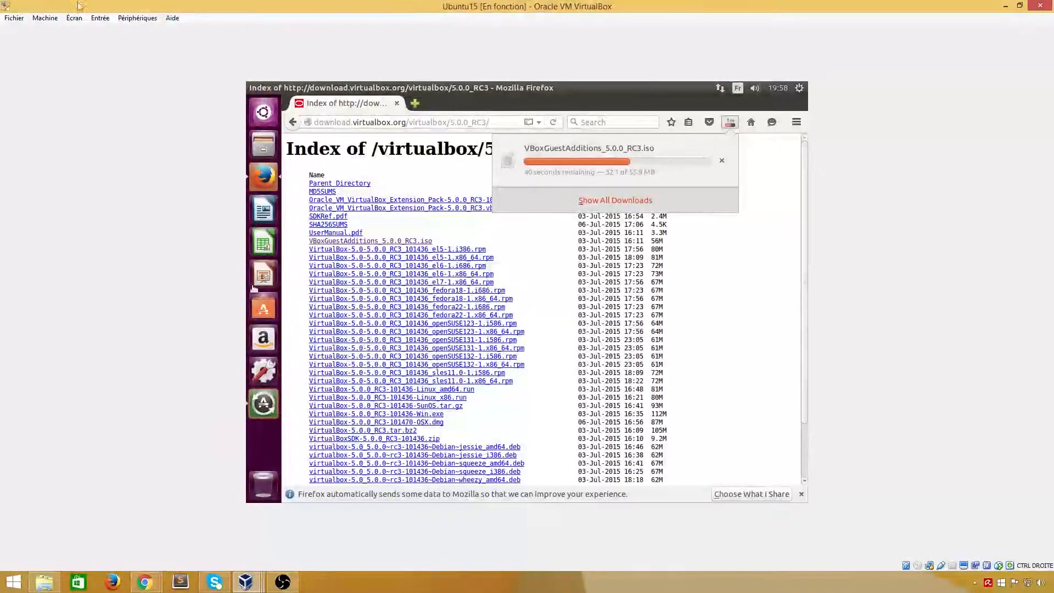
left_click(138, 18)
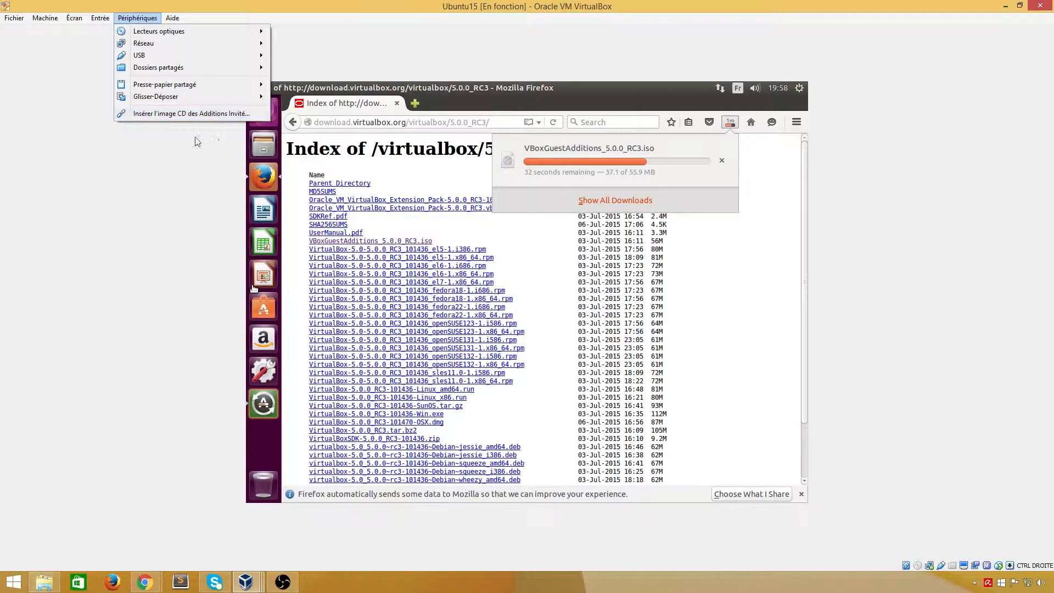
left_click(254, 288)
Check the Guest Additions download and open the folder containing the downloaded ISO.
left_click(615, 200)
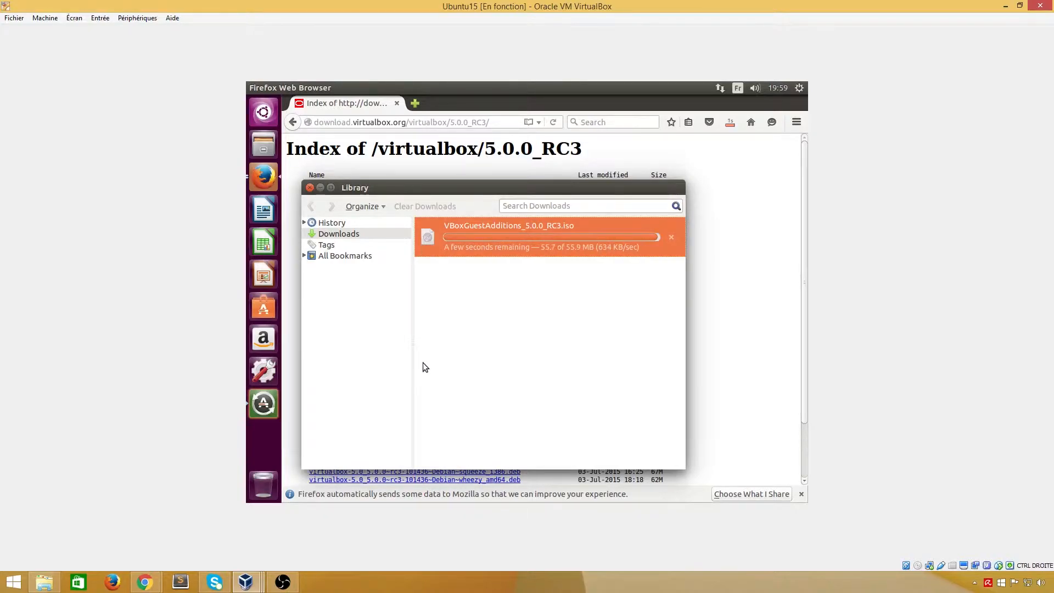
left_click(730, 124)
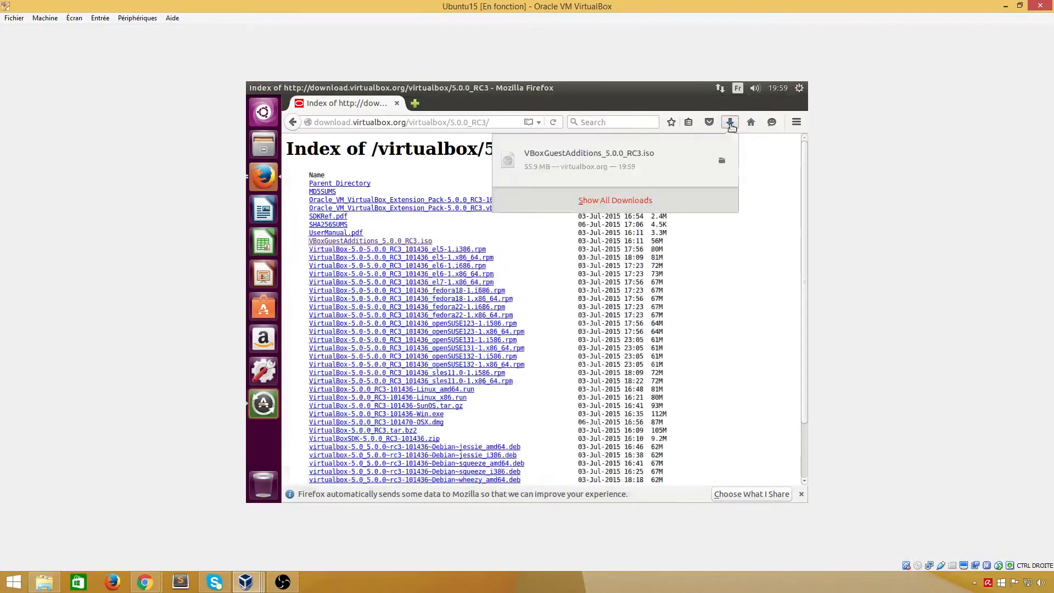
left_click(722, 161)
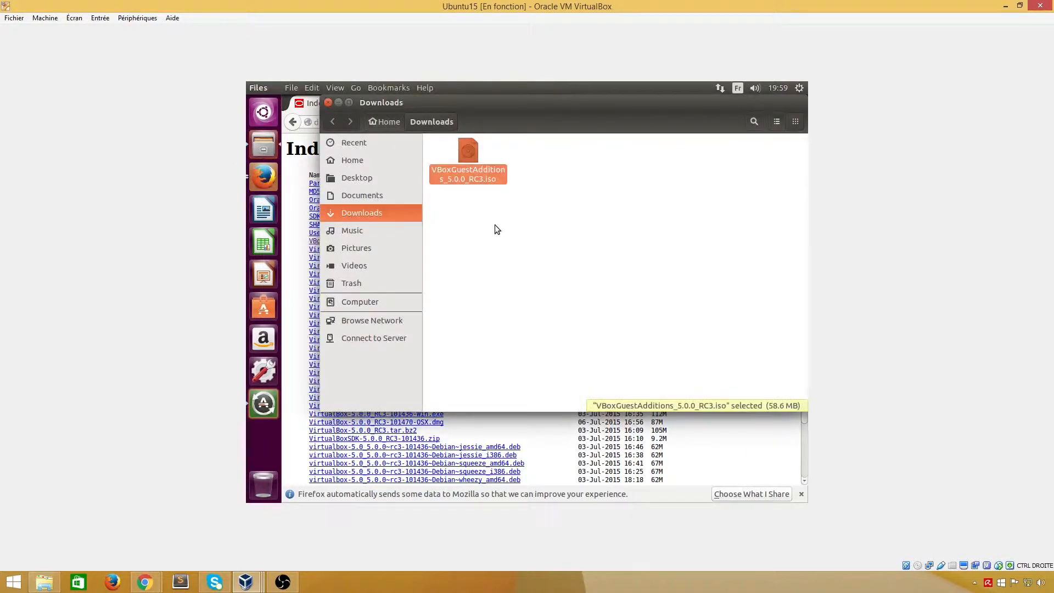
Extract VBoxGuestAdditions_5.0.0_RC3.iso inside the Downloads folder and open the extracted folder.
left_click(500, 235)
left_click(472, 173)
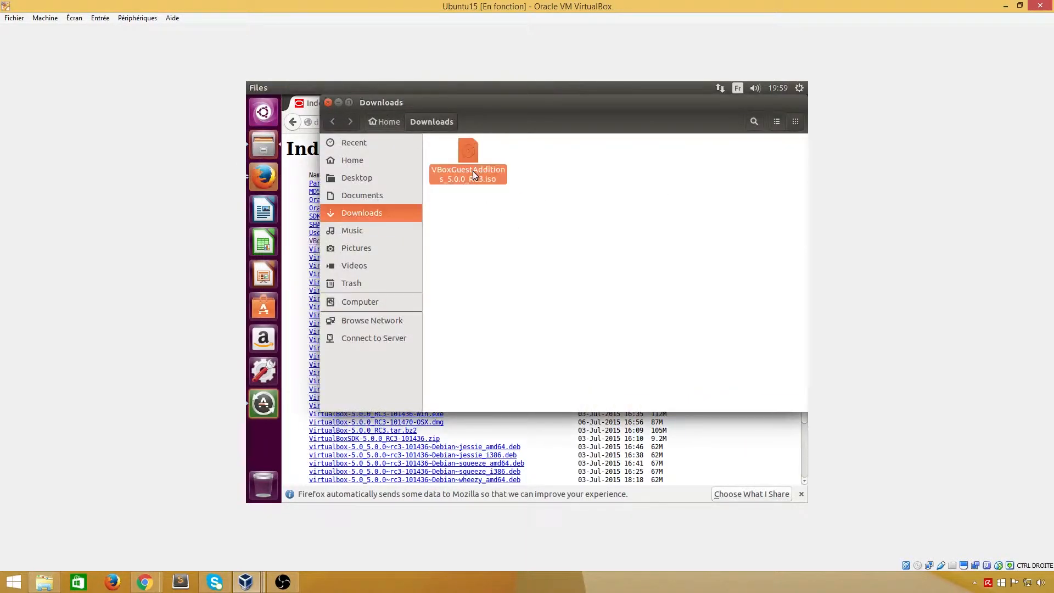
right_click(473, 175)
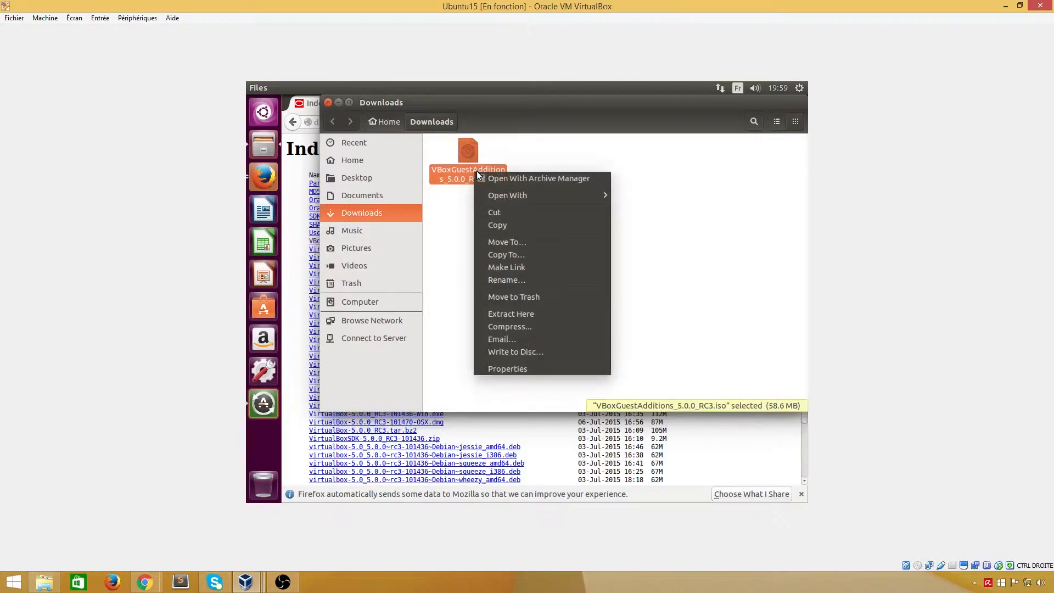
mouse_move(490, 191)
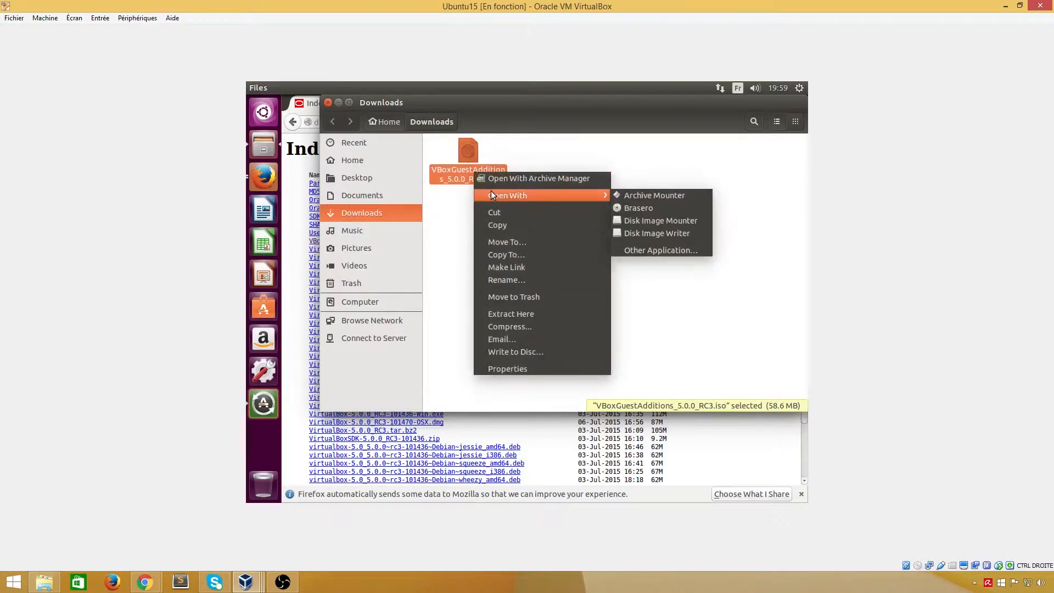
left_click(546, 317)
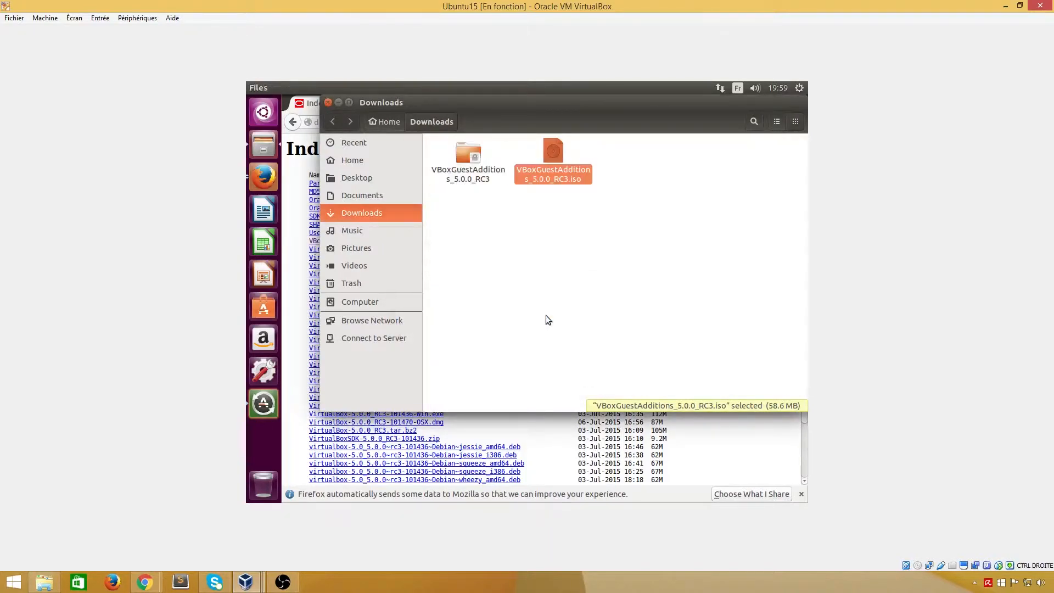
left_click(546, 315)
double_click(475, 159)
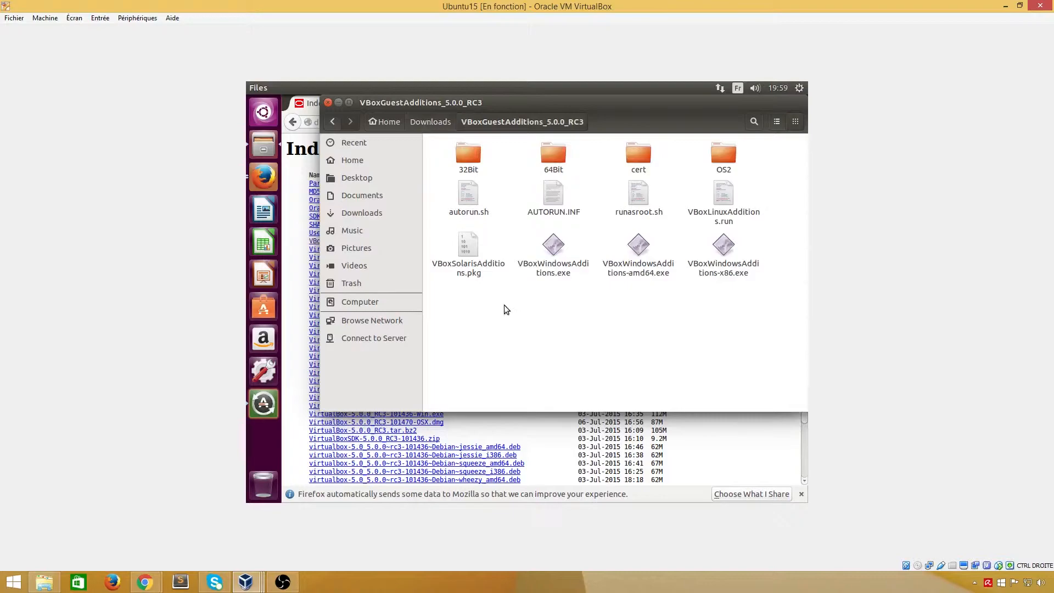
Check in the properties of VBoxLinuxAdditions.run whether the file may be executed as a program.
left_click(722, 225)
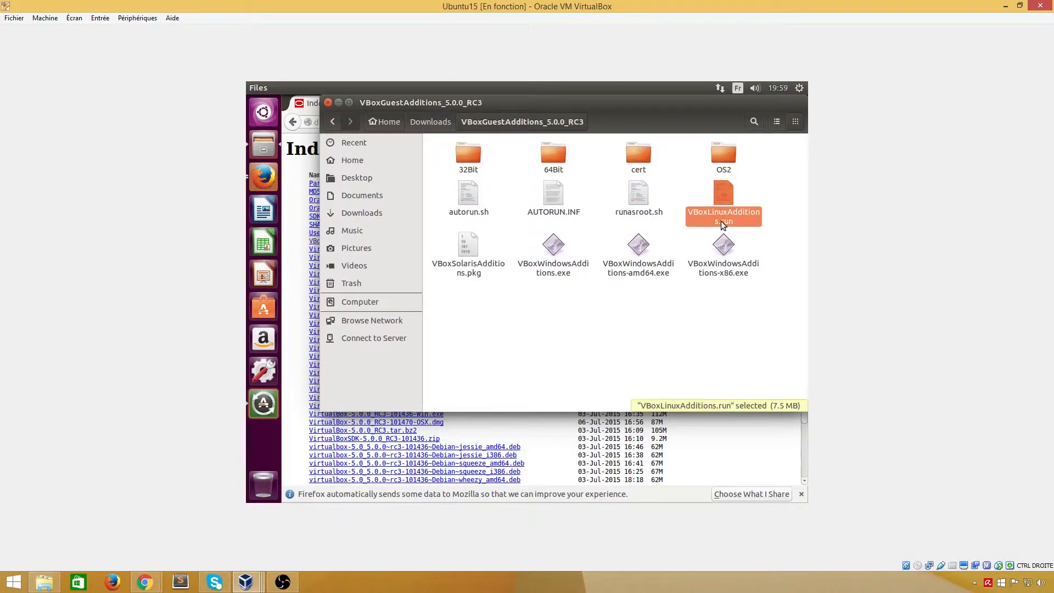
right_click(722, 224)
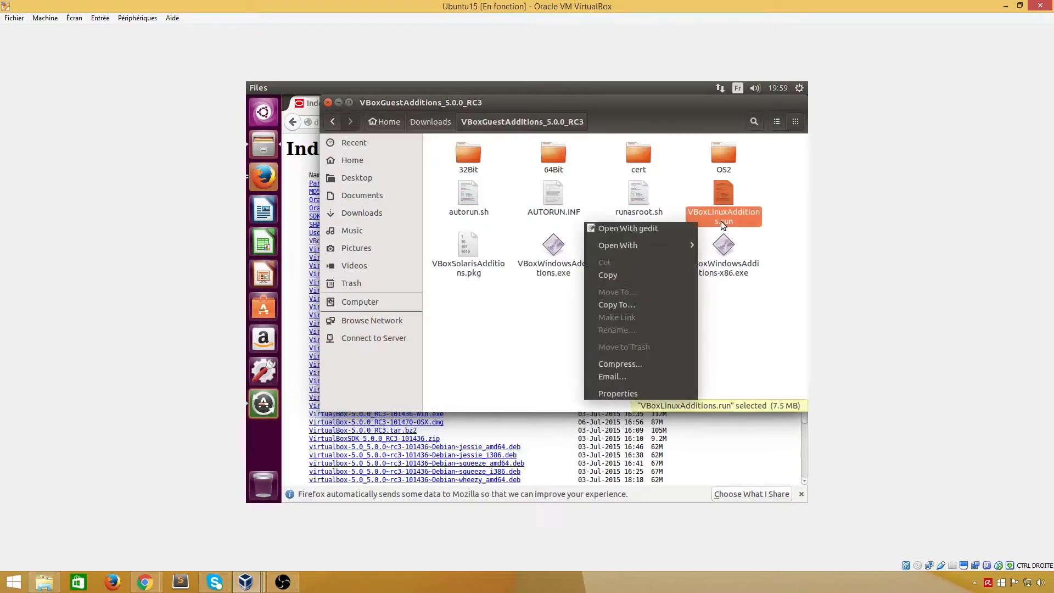
left_click(642, 394)
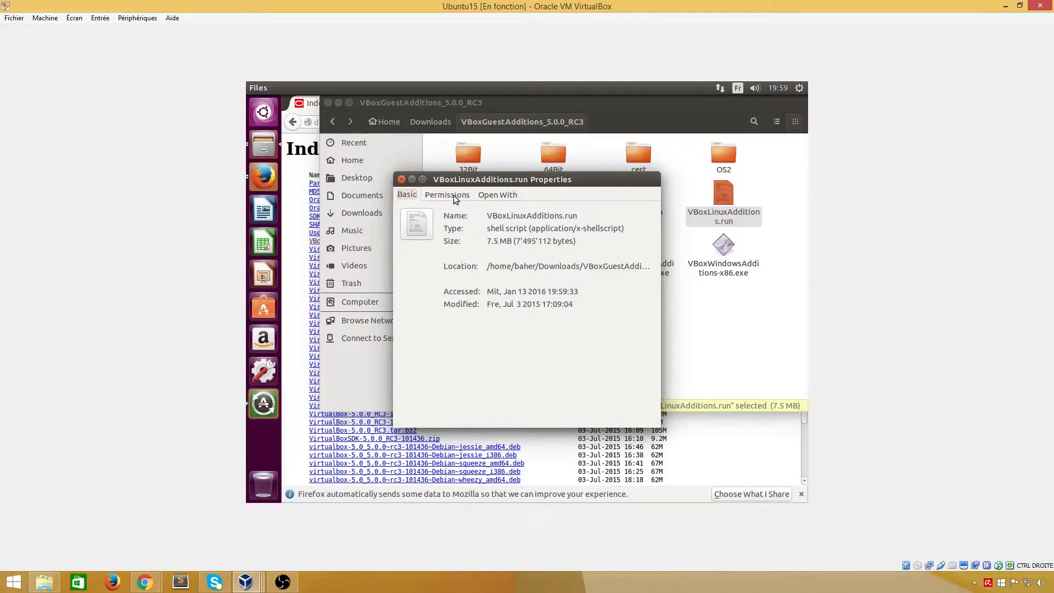
left_click(454, 195)
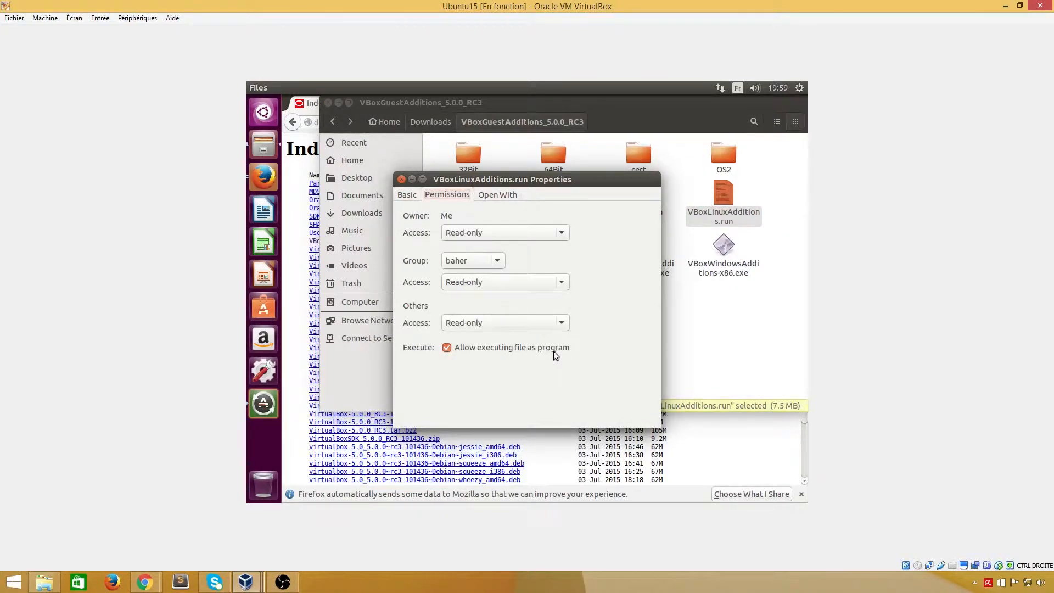
left_click(400, 179)
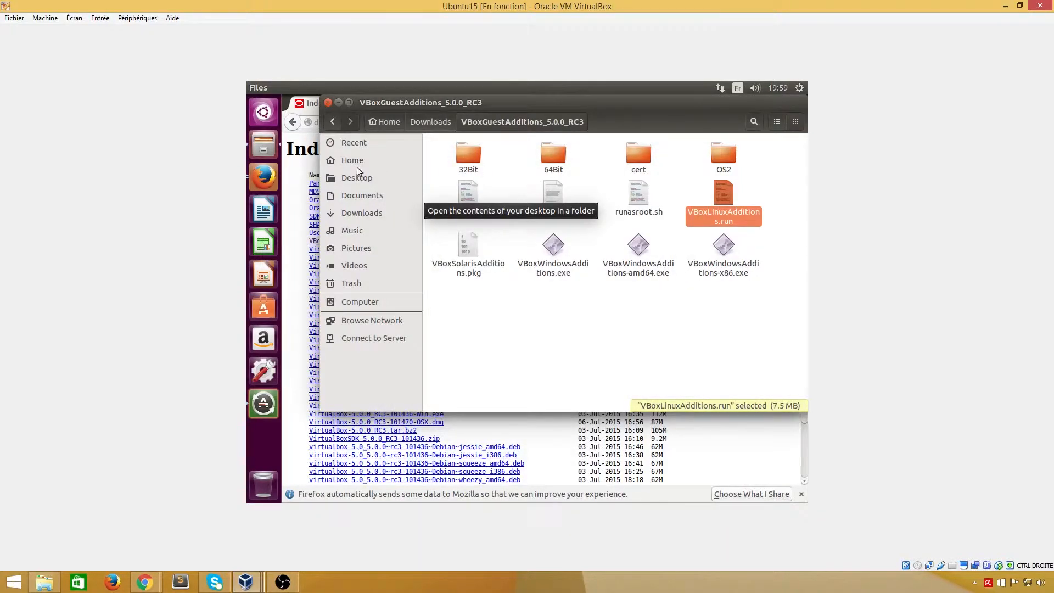
Search the computer for the Terminal application and open it.
left_click(269, 118)
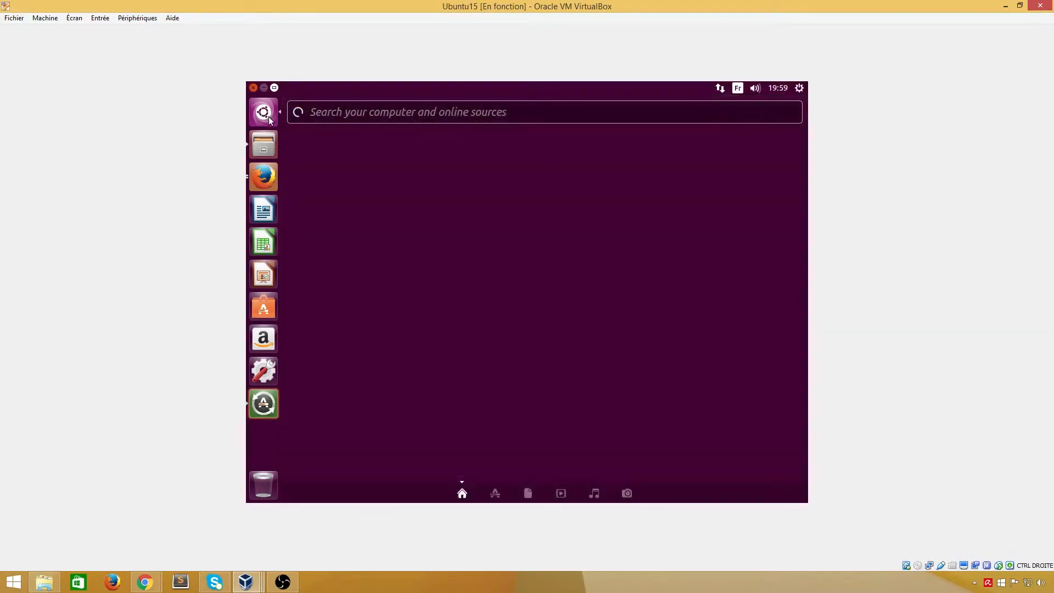
type("termina")
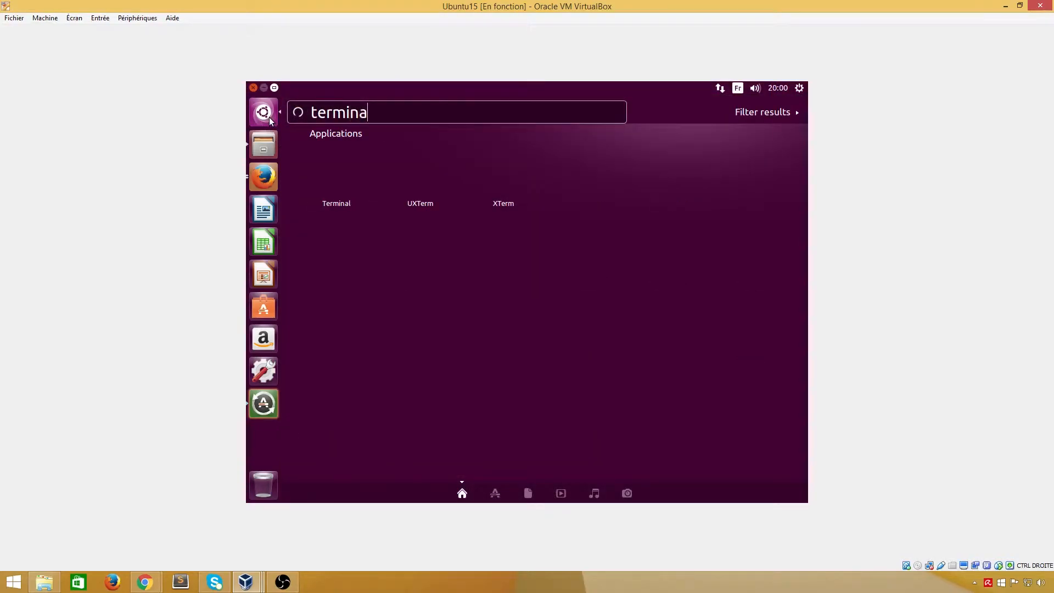
left_click(340, 177)
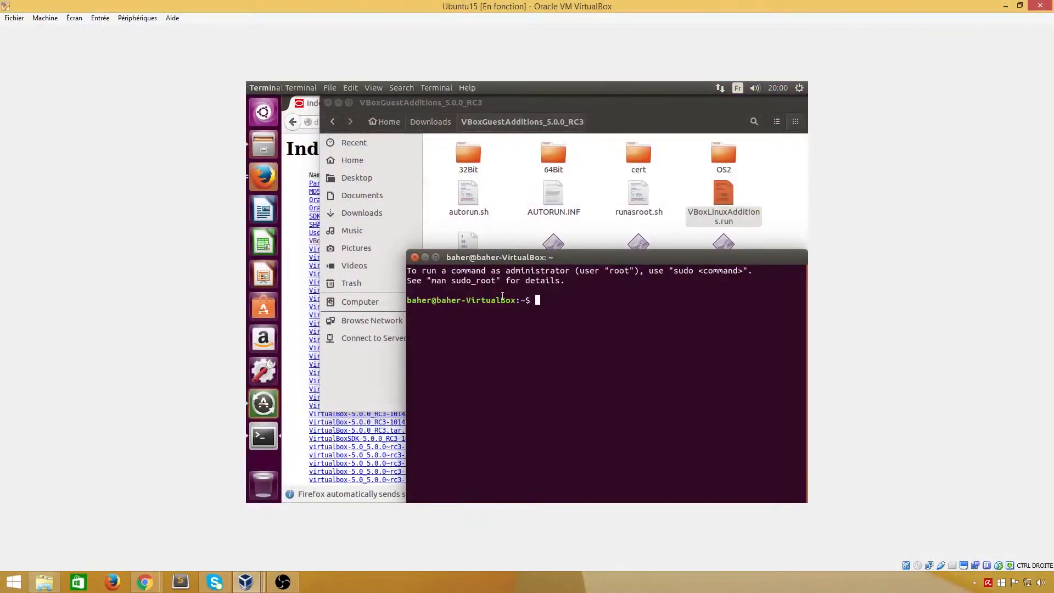
Change the terminal's working directory to the VBoxGuestAdditions_5.0.0_RC3 folder in the home directory's Downloads.
type("cd ")
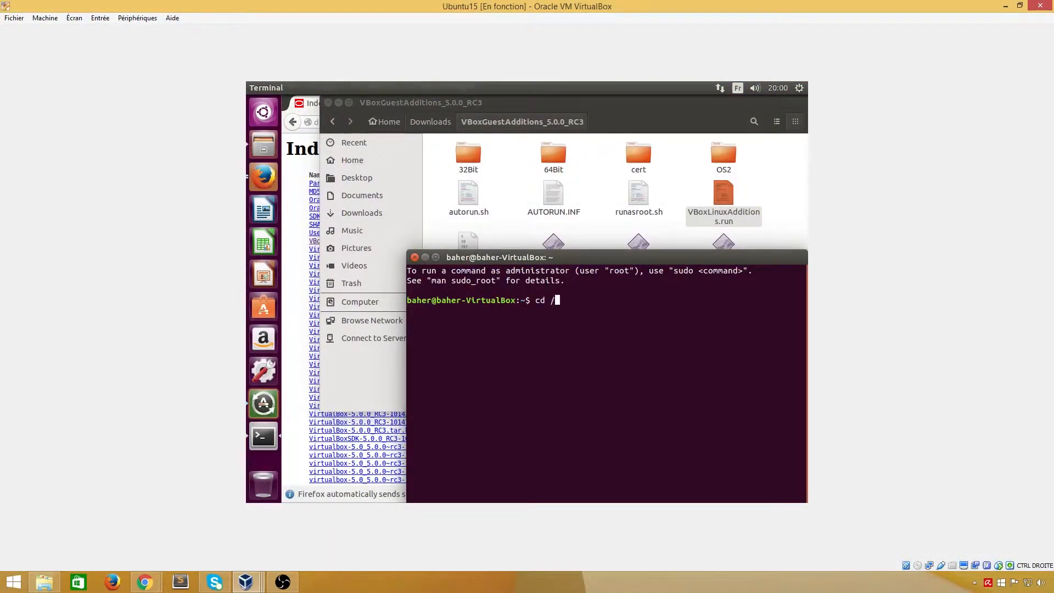
type("/home/")
type("De")
key("BackSpace")
key("BackSpace")
type("b")
key("Tab")
key("Tab")
key("Tab")
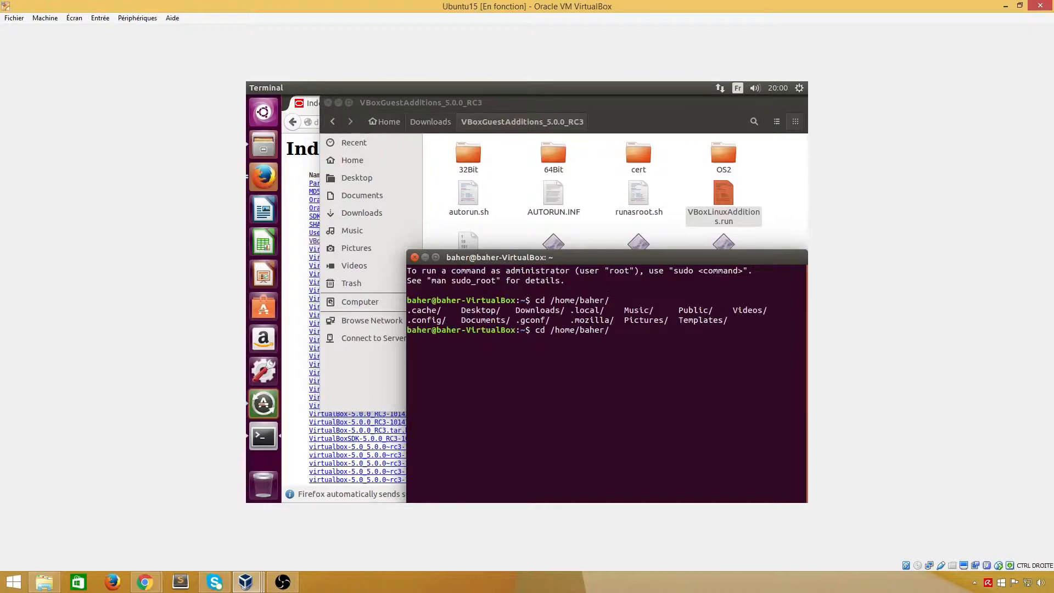
type("Do")
key("Tab")
type("V")
key("Tab")
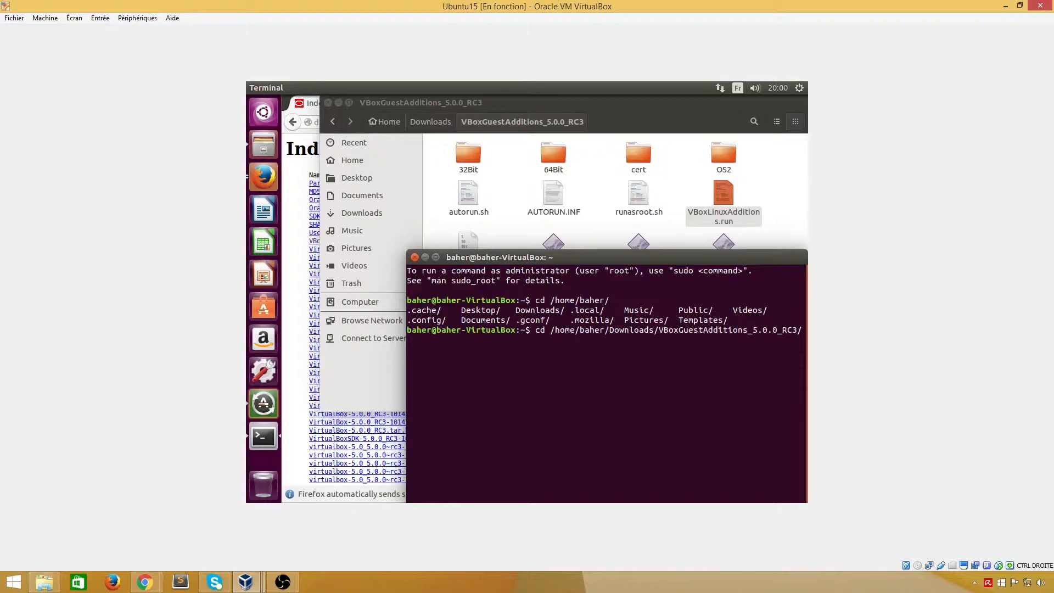
key("Return")
Clear the terminal and list the files in the extracted Guest Additions folder with ls.
type("c")
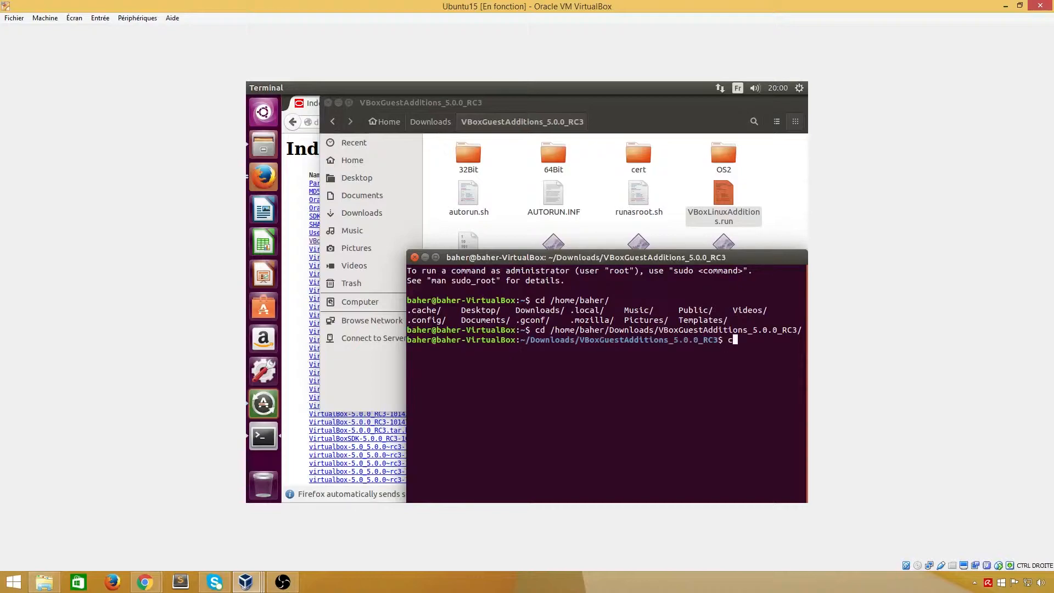
type("lear")
key("Return")
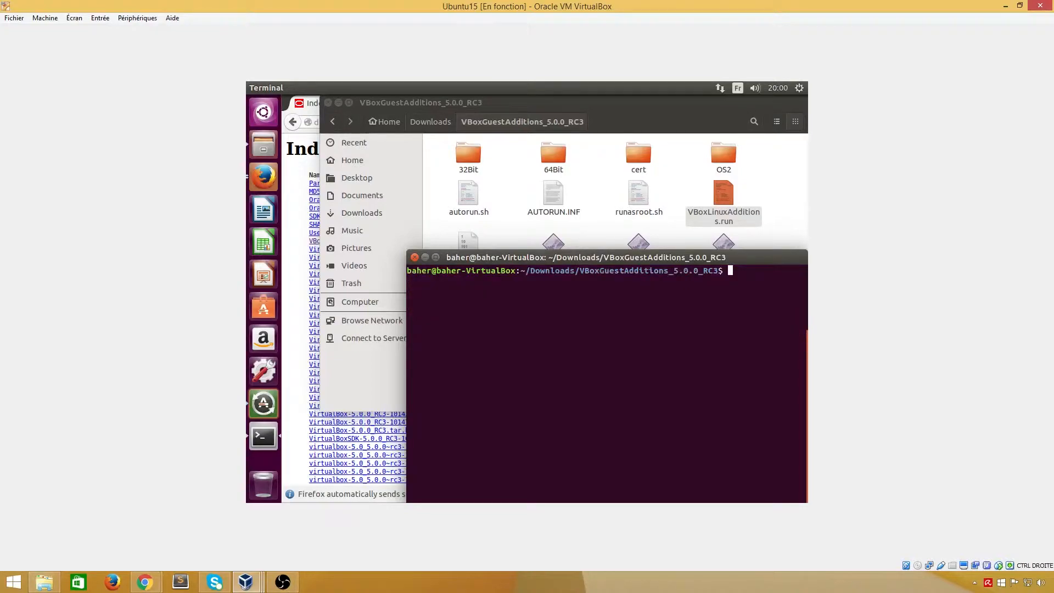
type("ls")
key("Return")
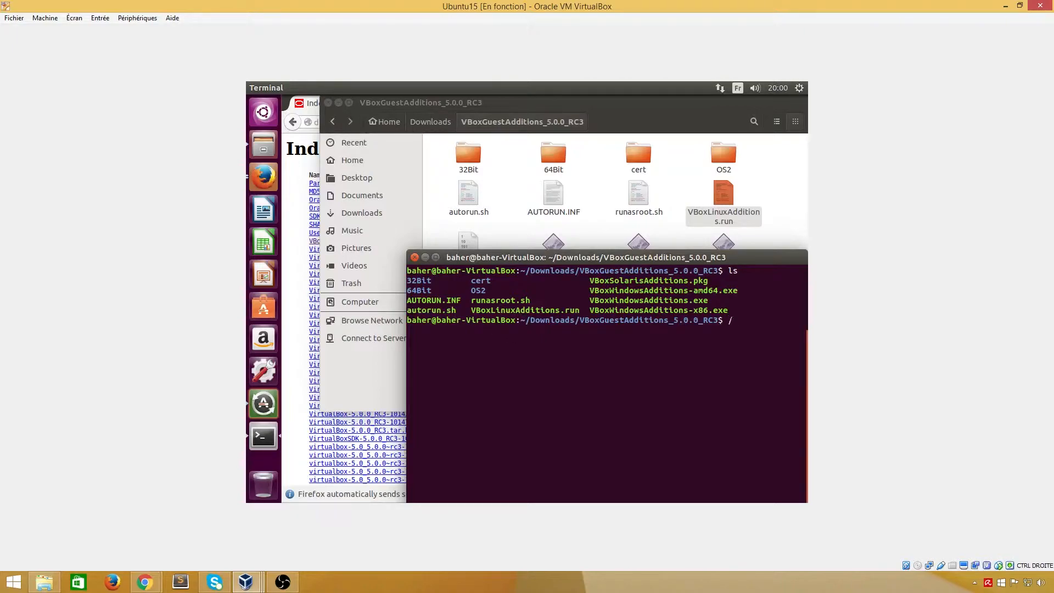
Try to run ./VBoxLinuxAdditions.run in the terminal without administrator rights.
type("./")
type("VBO")
type("x")
type("L")
key("Tab")
key("Return")
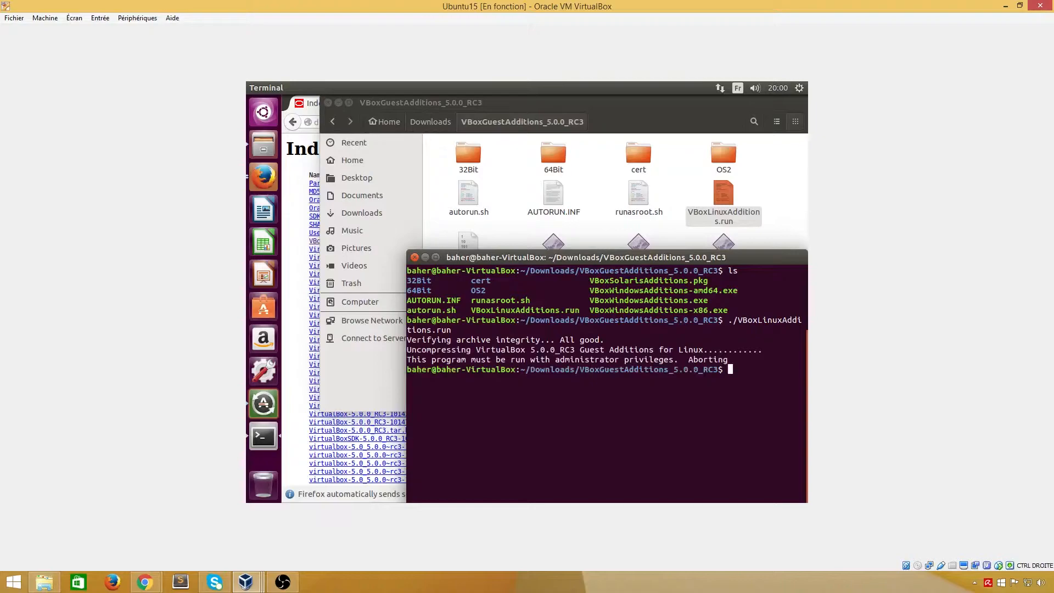
Run sudo ./VBoxLinuxAdditions.run, enter the account password at the sudo request, and move the terminal window fully into view.
key("Up")
key("Left")
key("Left")
key("Left")
key("Left")
key("Left")
key("Left")
key("Left")
key("Left")
key("Left")
key("Left")
key("Left")
key("Left")
key("Left")
key("Left")
key("Left")
key("Left")
key("Left")
key("Left")
key("Left")
key("Left")
type("sudo")
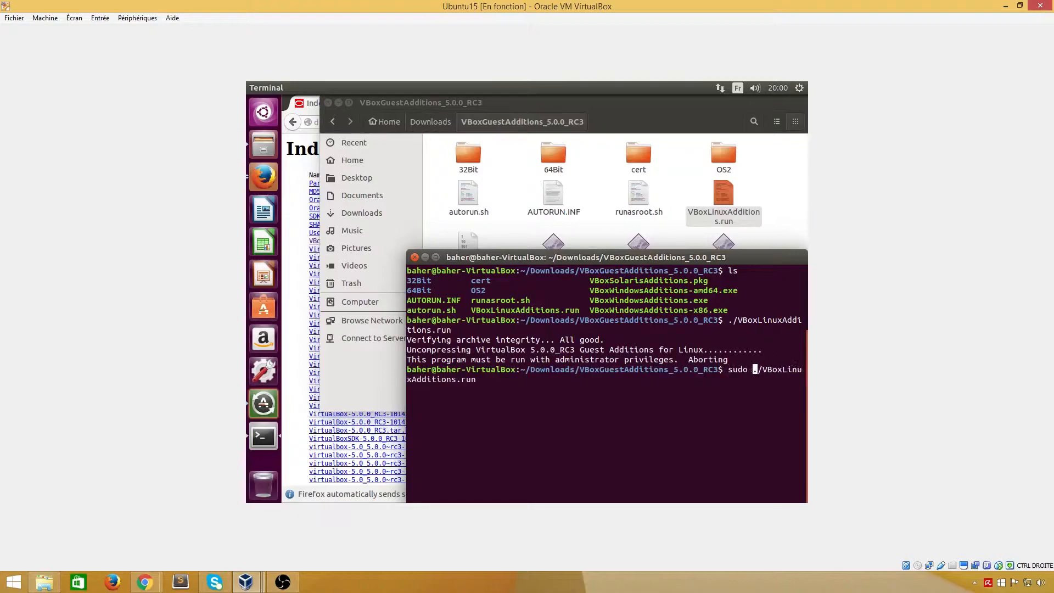
key("Return")
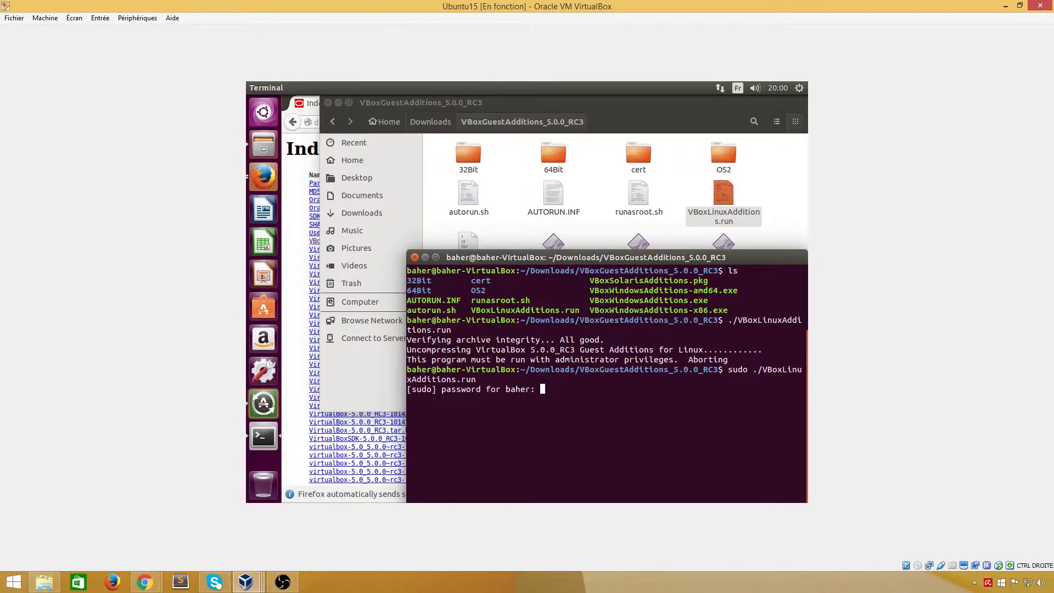
key("Return")
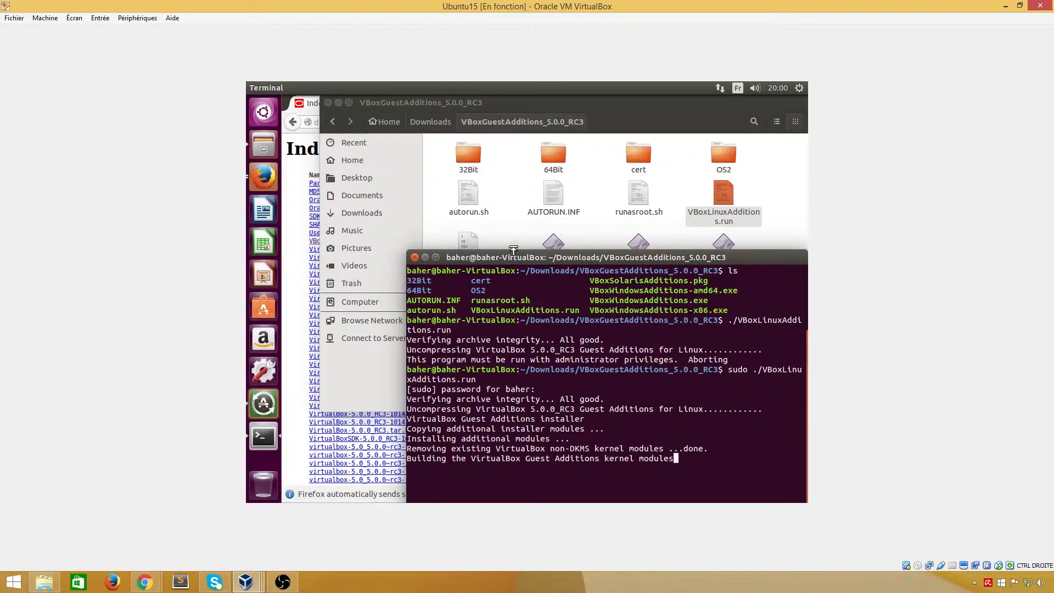
left_click_drag(505, 255, 467, 196)
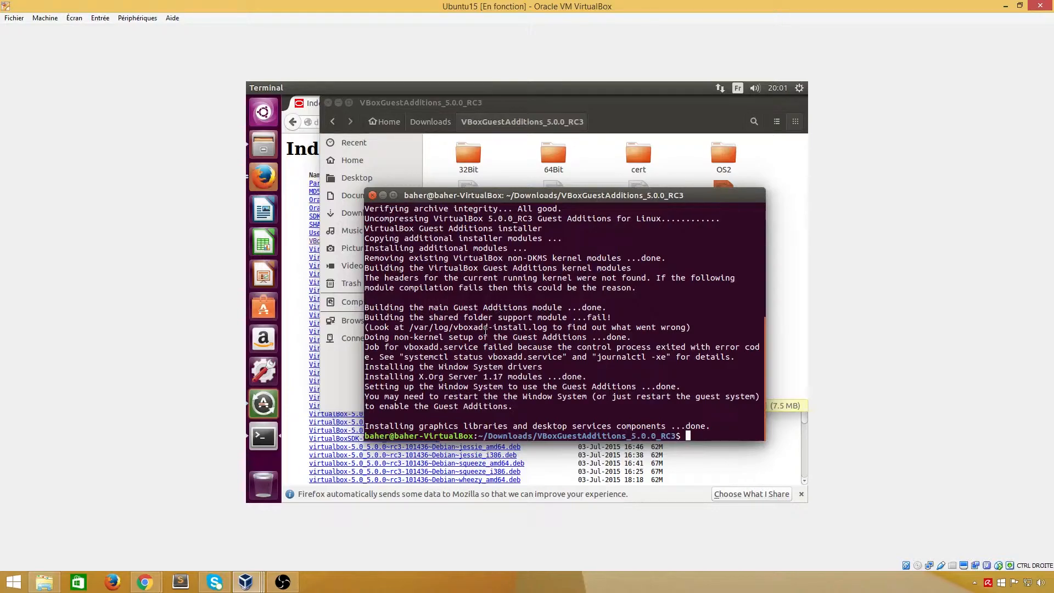
Restart the guest with the reboot command and switch the virtual machine to full-screen mode.
type("reboot")
key("Return")
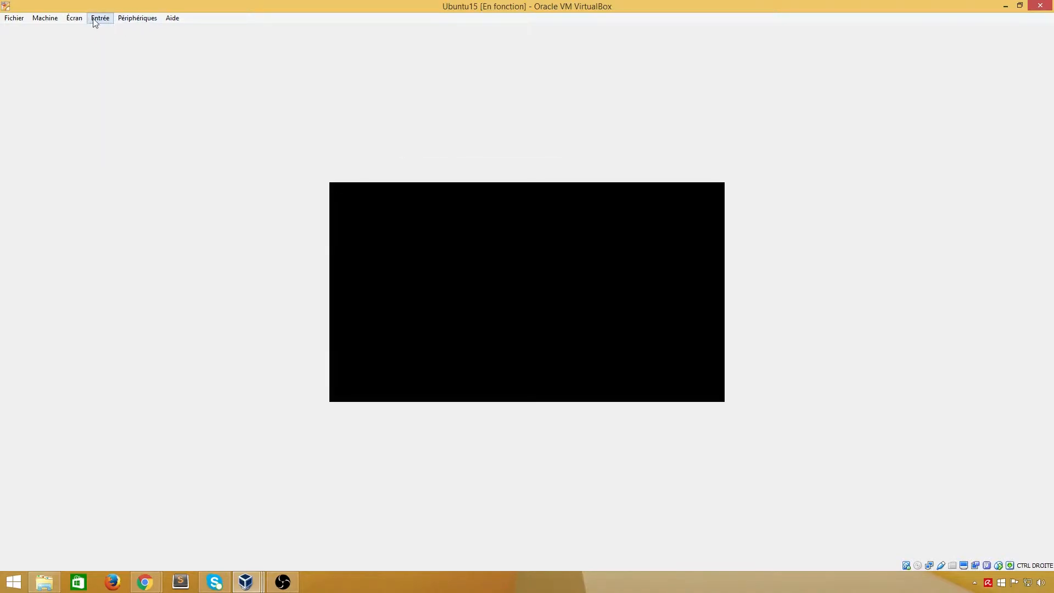
left_click(74, 19)
left_click(84, 29)
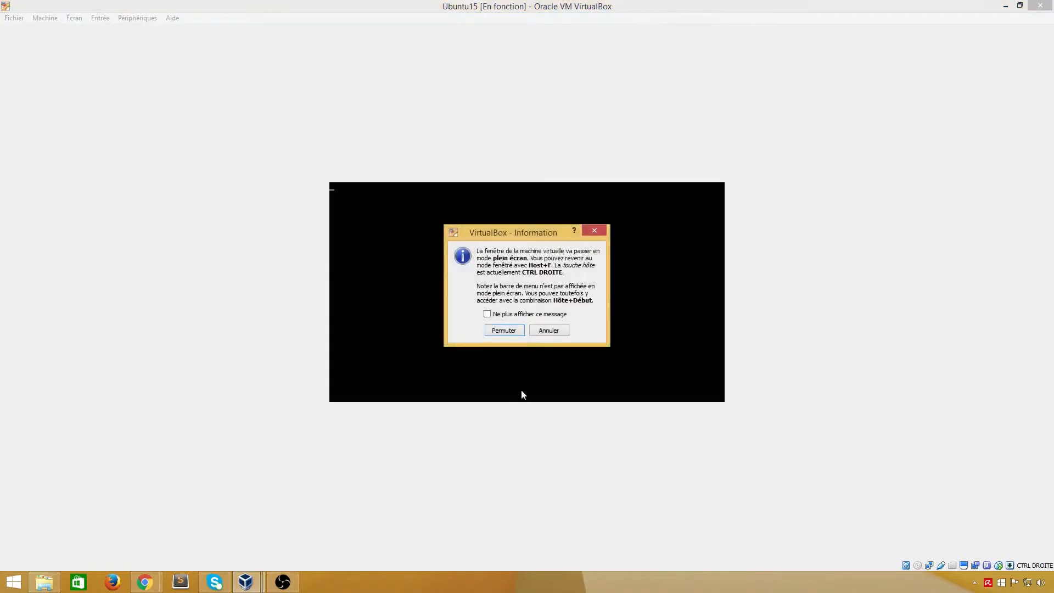
left_click(511, 330)
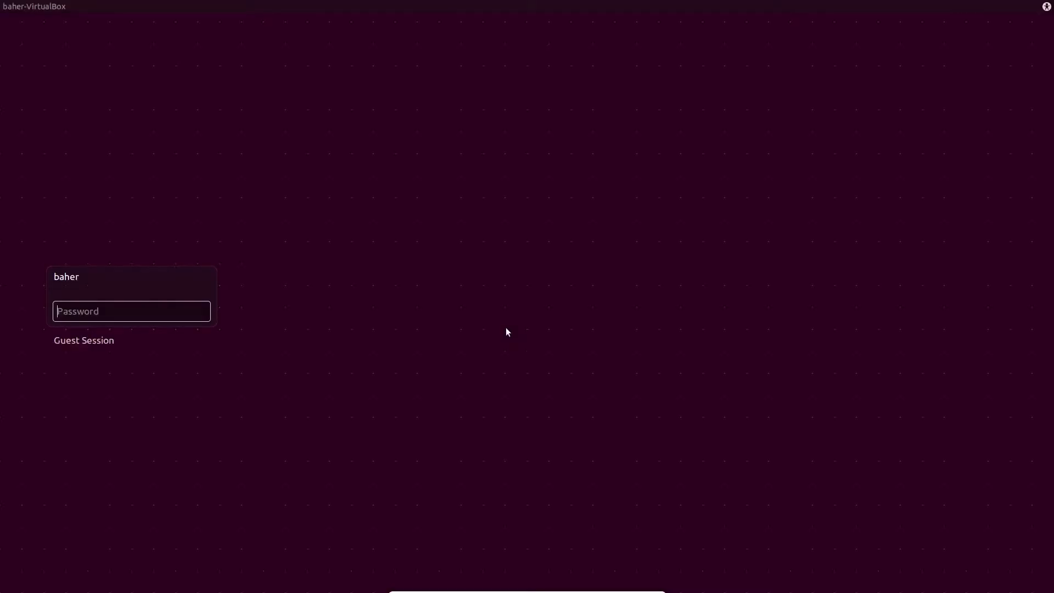
Log in to the Ubuntu user account by entering its account password.
type("••")
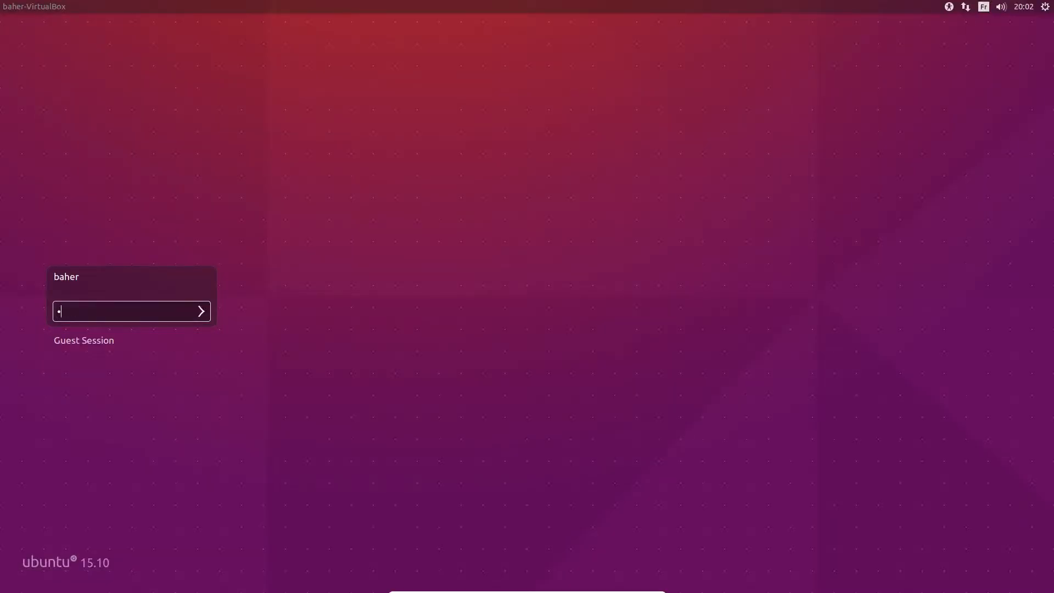
type("••••")
key("Return")
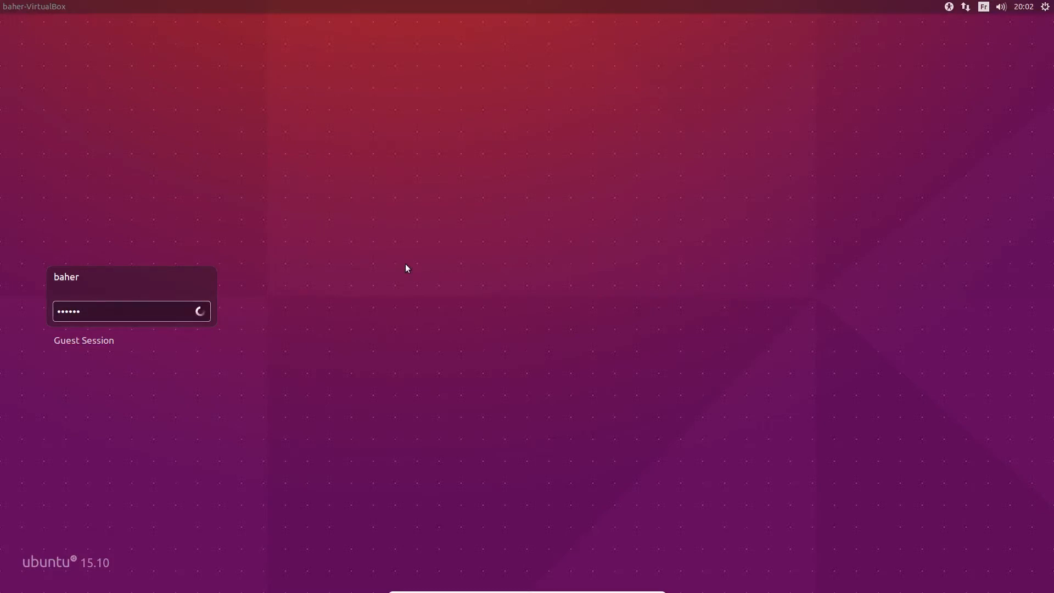